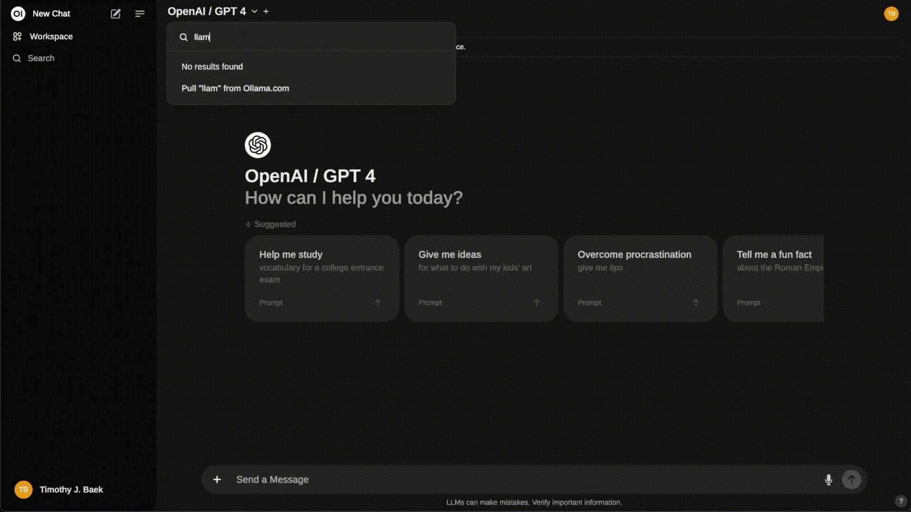
- Search for 'llama3' in the model selector and pull it from Ollama.com
{"action": "left_click", "coordinate": [317, 88]}
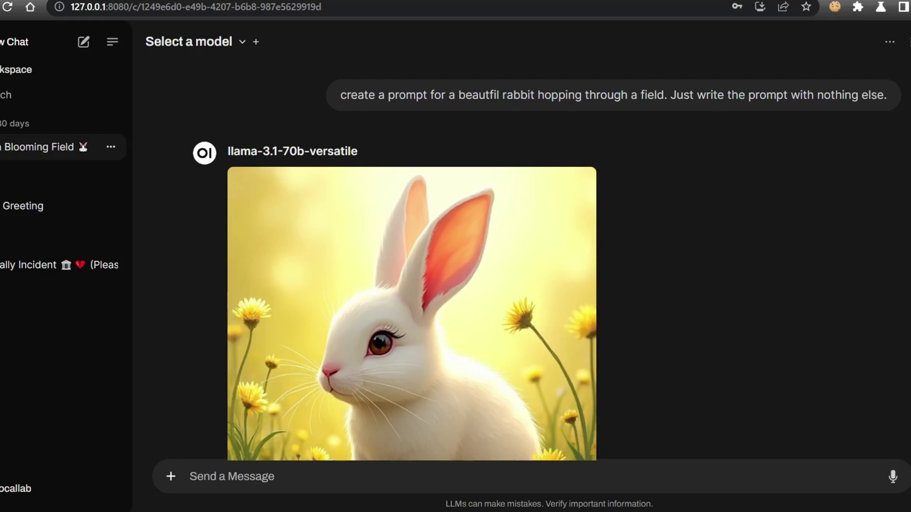
- Scroll the image chat past the Mario, corridor and beach images to the black sports car
{"action": "scroll", "coordinate": [522, 261], "scroll_direction": "down", "scroll_amount": 2}
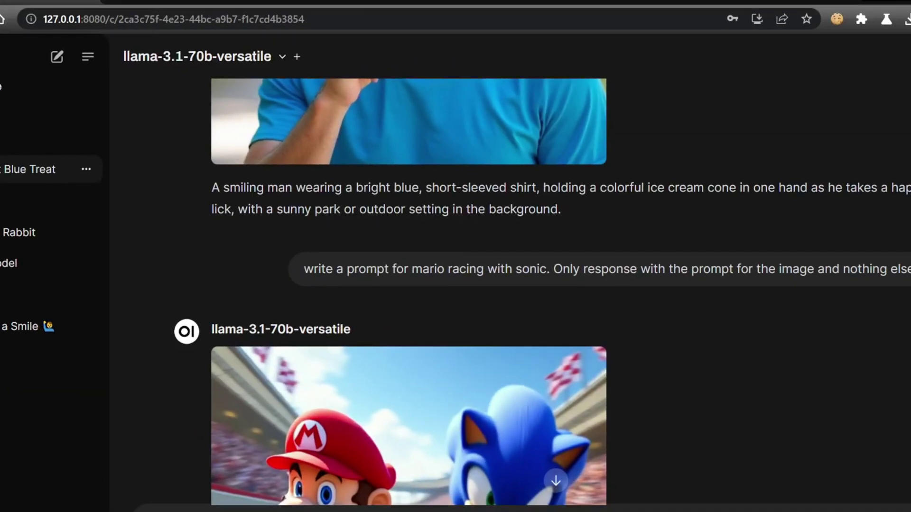
{"action": "scroll", "coordinate": [542, 292], "scroll_direction": "down", "scroll_amount": 3}
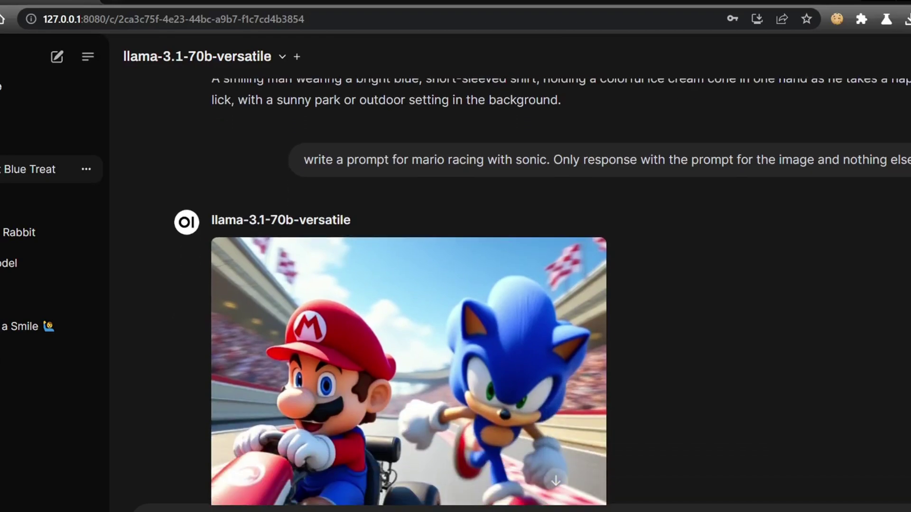
{"action": "scroll", "coordinate": [542, 292], "scroll_direction": "down", "scroll_amount": 2}
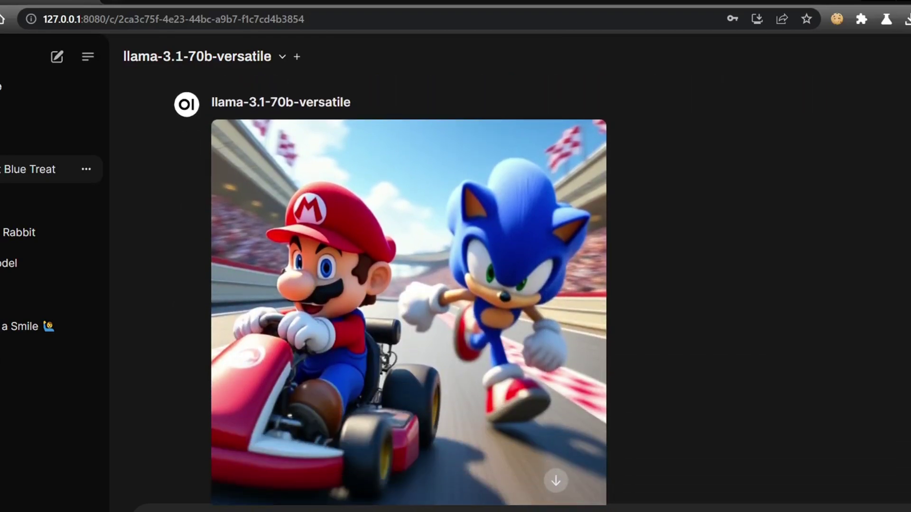
{"action": "scroll", "coordinate": [543, 292], "scroll_direction": "down", "scroll_amount": 3}
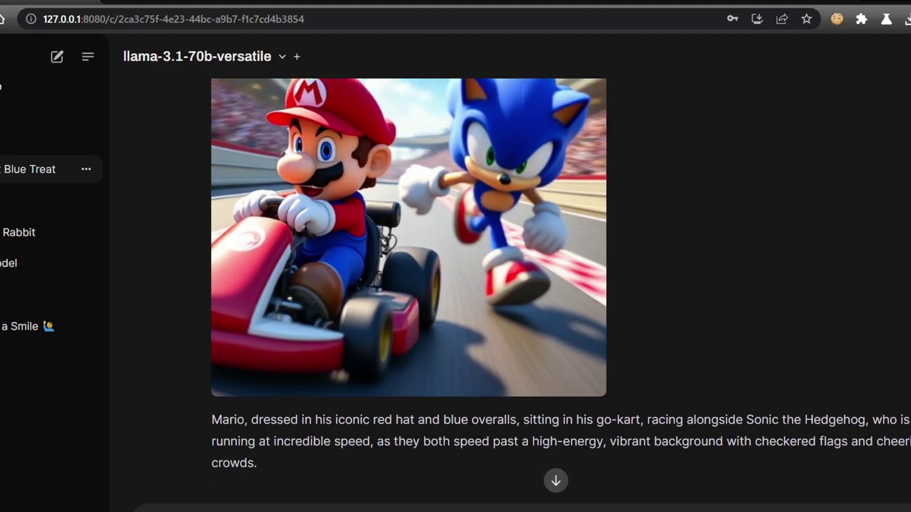
{"action": "scroll", "coordinate": [542, 292], "scroll_direction": "down", "scroll_amount": 4}
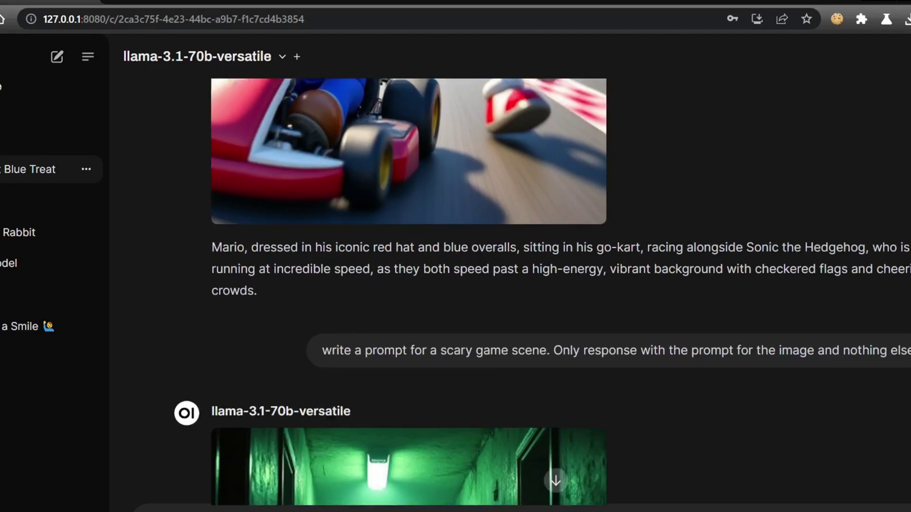
{"action": "scroll", "coordinate": [543, 293], "scroll_direction": "down", "scroll_amount": 4}
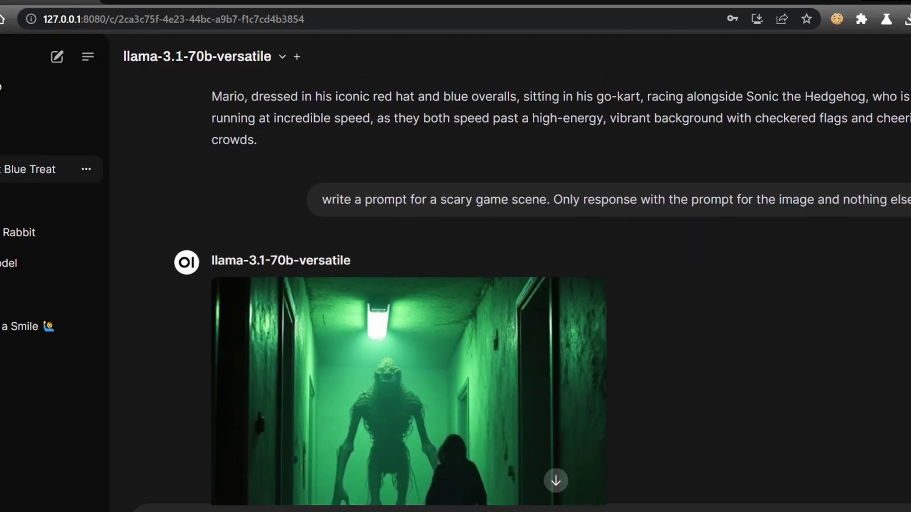
{"action": "scroll", "coordinate": [543, 293], "scroll_direction": "down", "scroll_amount": 2}
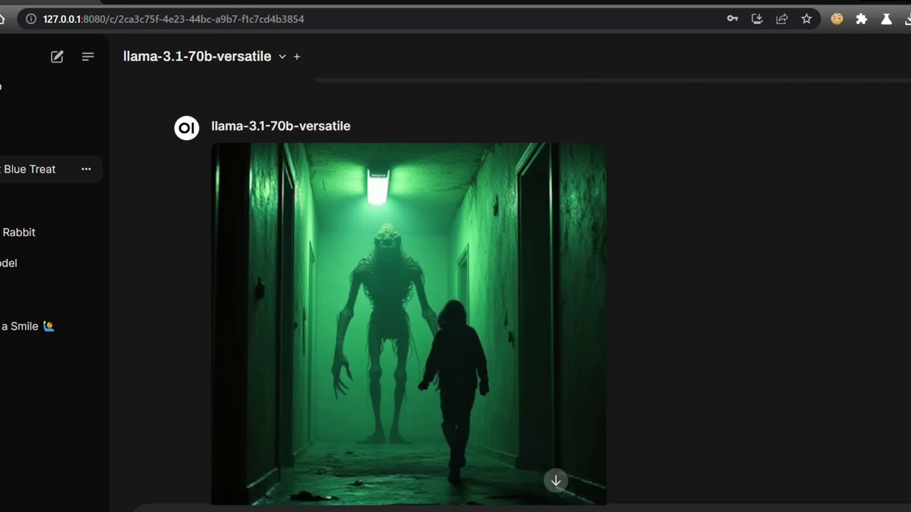
{"action": "scroll", "coordinate": [542, 292], "scroll_direction": "down", "scroll_amount": 6}
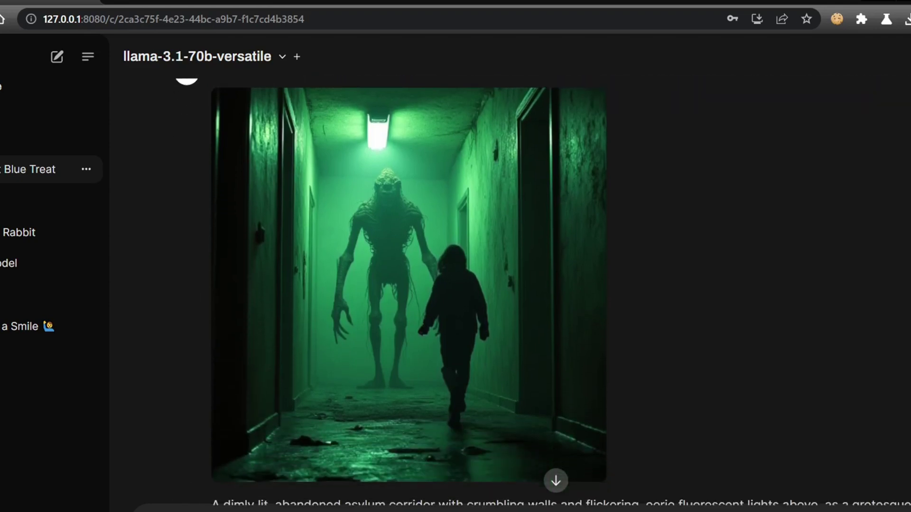
{"action": "scroll", "coordinate": [543, 293], "scroll_direction": "down", "scroll_amount": 6}
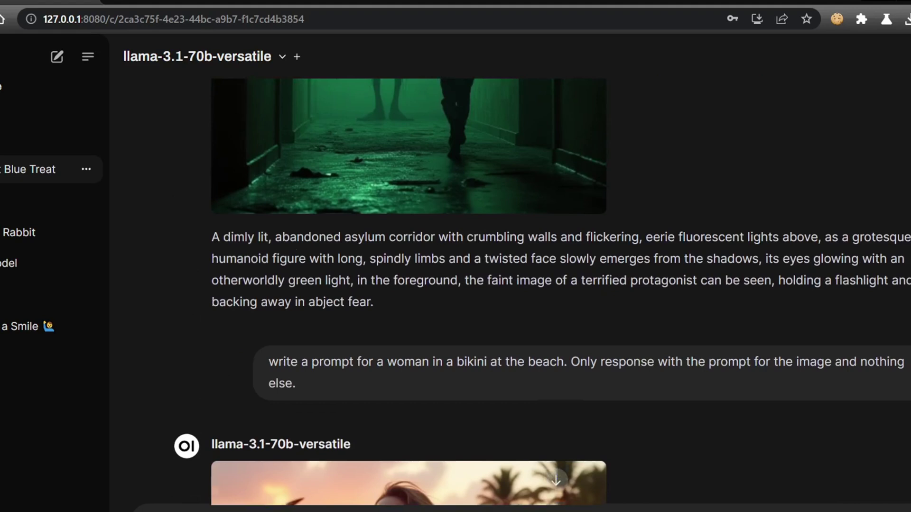
{"action": "scroll", "coordinate": [542, 292], "scroll_direction": "down", "scroll_amount": 2}
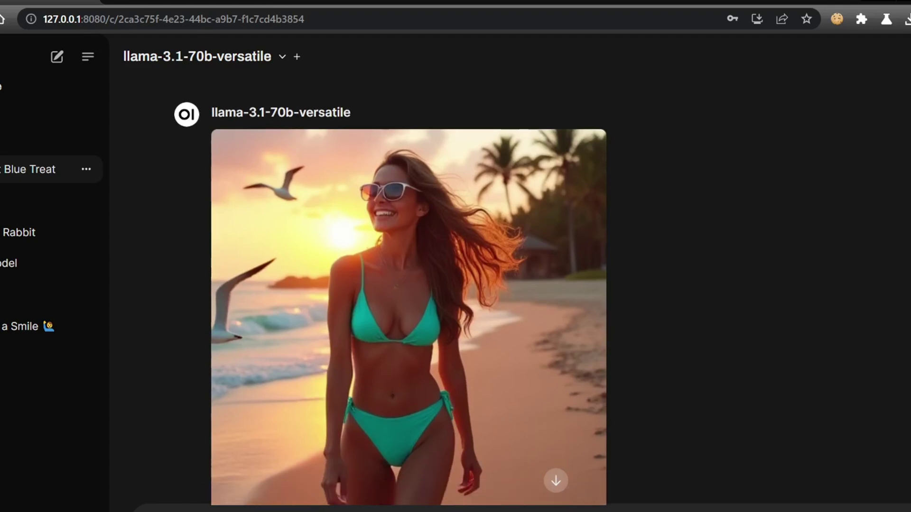
{"action": "scroll", "coordinate": [560, 294], "scroll_direction": "down", "scroll_amount": 8}
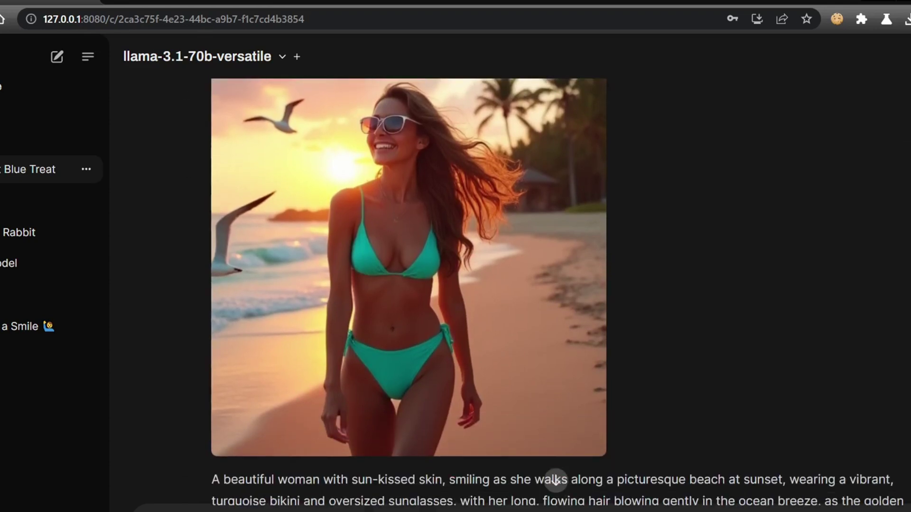
{"action": "scroll", "coordinate": [542, 292], "scroll_direction": "down", "scroll_amount": 3}
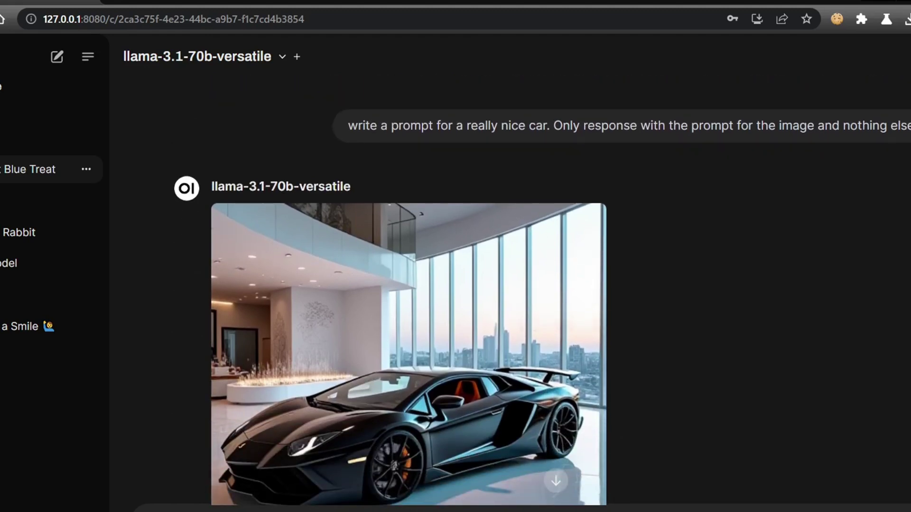
{"action": "scroll", "coordinate": [543, 293], "scroll_direction": "down", "scroll_amount": 1}
{"action": "scroll", "coordinate": [543, 292], "scroll_direction": "down", "scroll_amount": 2}
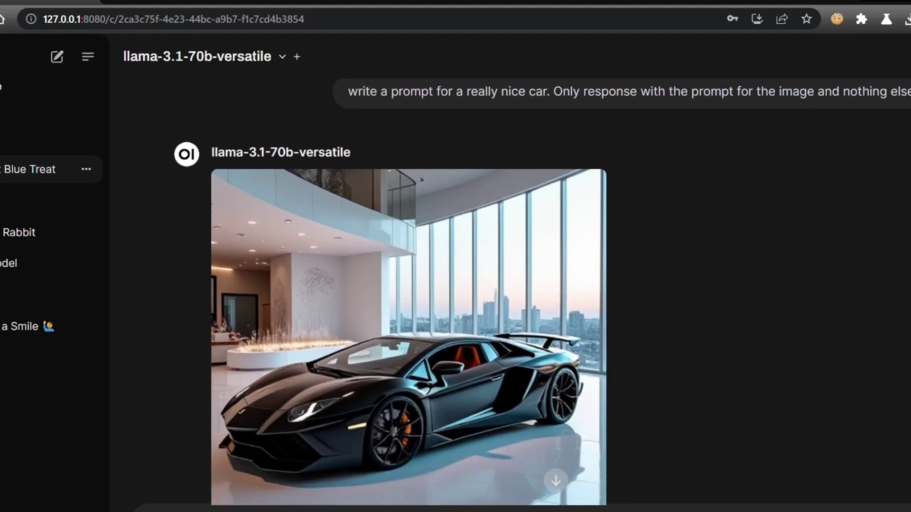
{"action": "scroll", "coordinate": [543, 292], "scroll_direction": "down", "scroll_amount": 1}
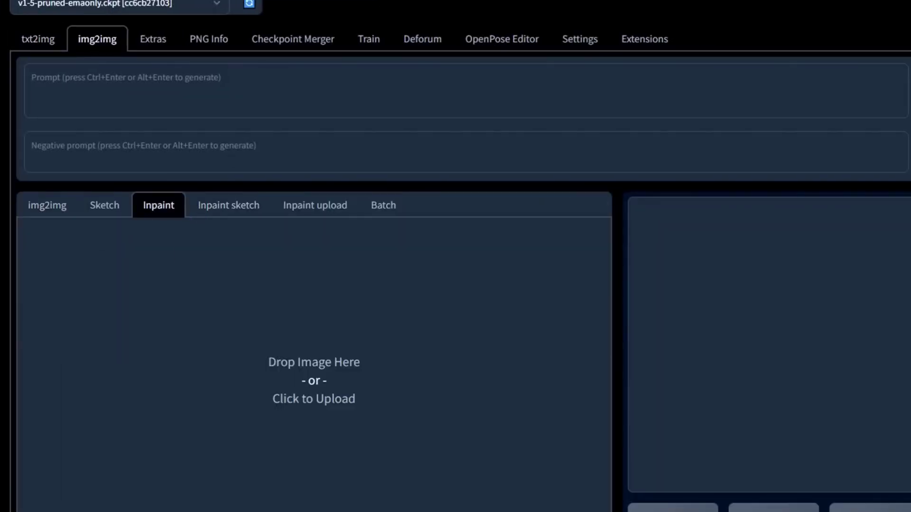
- Drop the neon cyberpunk corridor image onto the img2img Inpaint canvas
{"action": "left_click_drag", "start_coordinate": [403, 315], "coordinate": [346, 349]}
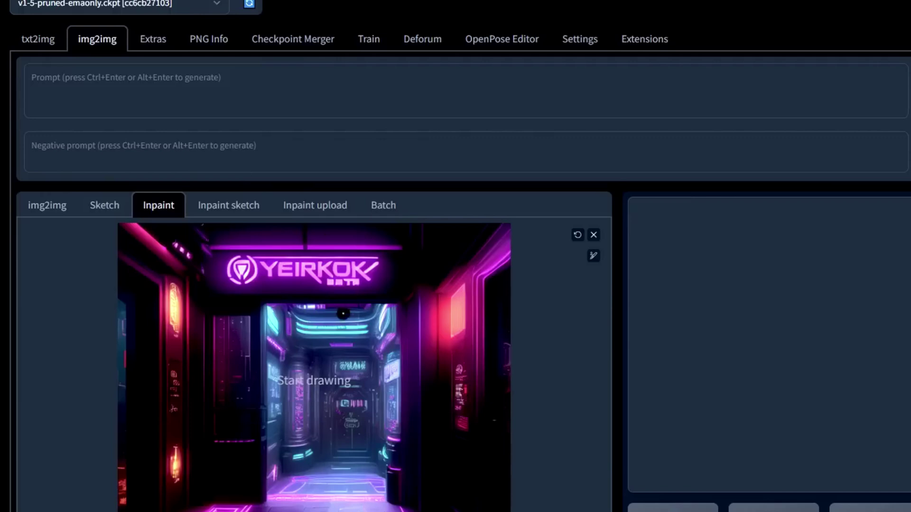
{"action": "scroll", "coordinate": [321, 186], "scroll_direction": "down", "scroll_amount": 3}
{"action": "scroll", "coordinate": [324, 225], "scroll_direction": "down", "scroll_amount": 10}
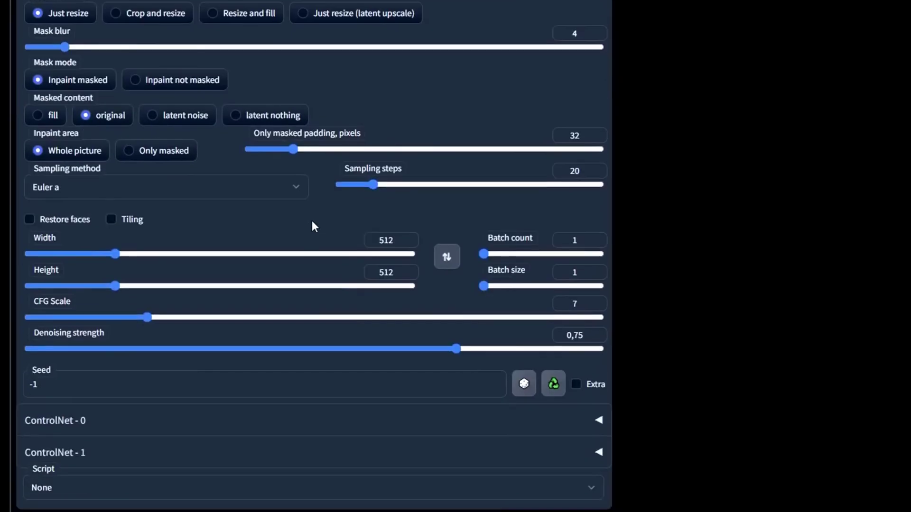
- Expand ControlNet - 0 and load the NEON SIGN image into it
{"action": "left_click", "coordinate": [119, 417]}
{"action": "scroll", "coordinate": [126, 393], "scroll_direction": "down", "scroll_amount": 3}
{"action": "left_click_drag", "start_coordinate": [285, 244], "coordinate": [344, 375]}
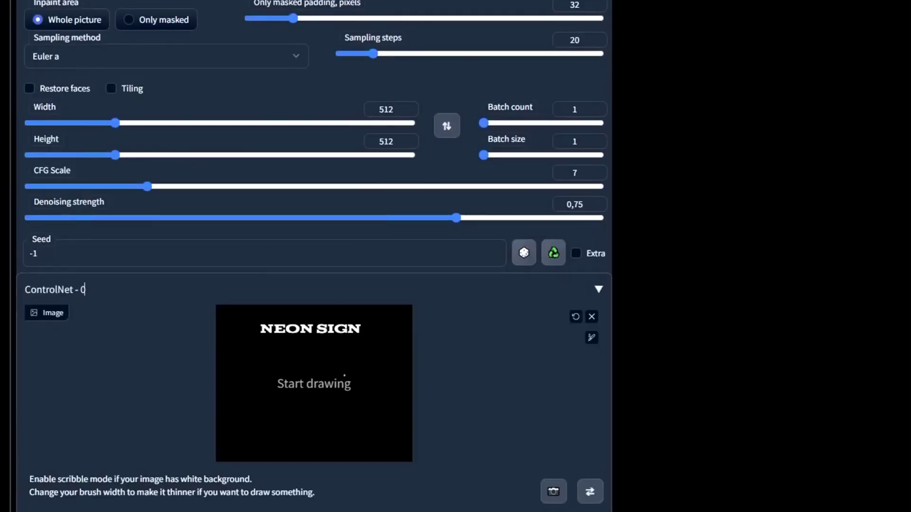
{"action": "scroll", "coordinate": [83, 289], "scroll_direction": "down", "scroll_amount": 3}
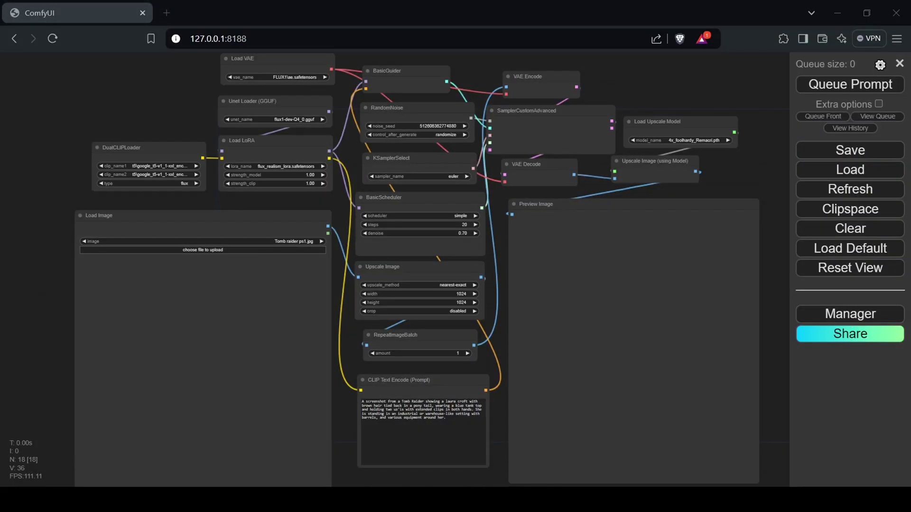
{"action": "scroll", "coordinate": [321, 93], "scroll_direction": "up", "scroll_amount": 7}
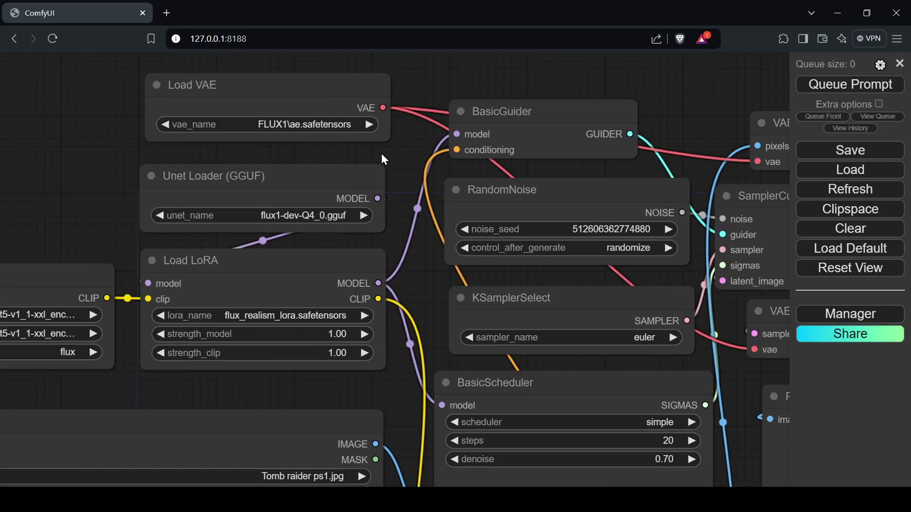
{"action": "left_click", "coordinate": [363, 216]}
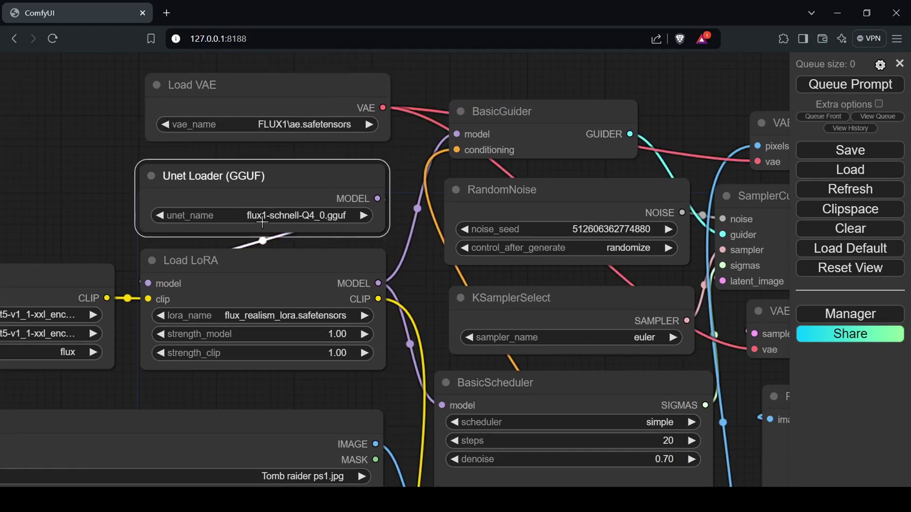
{"action": "left_click_drag", "start_coordinate": [119, 232], "coordinate": [226, 122]}
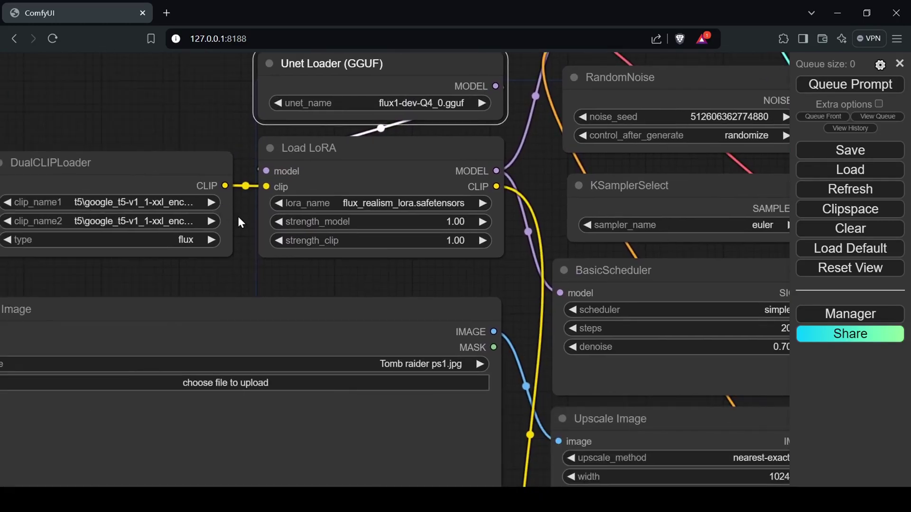
{"action": "left_click_drag", "start_coordinate": [227, 216], "coordinate": [248, 218]}
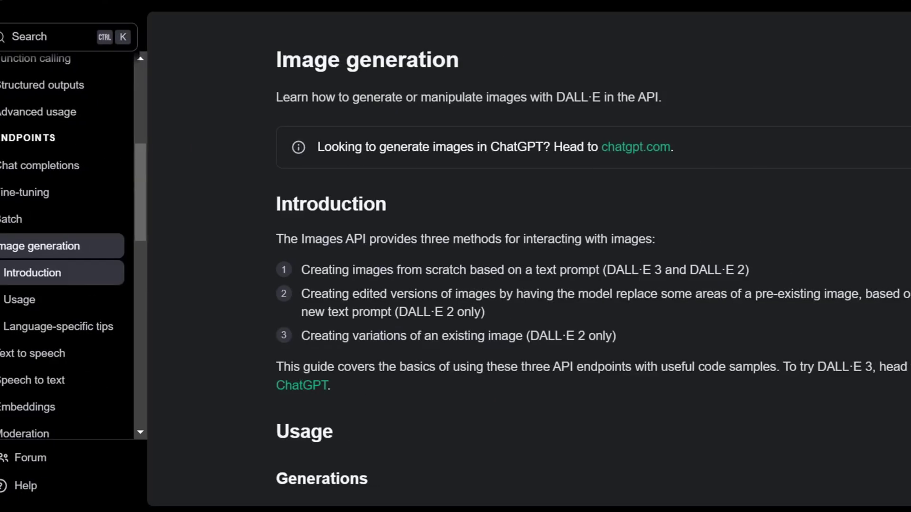
- Scroll the Image generation docs and send 'm so SUPER-DUPER?' as a ChatGPT follow-up
{"action": "scroll", "coordinate": [593, 257], "scroll_direction": "down", "scroll_amount": 3}
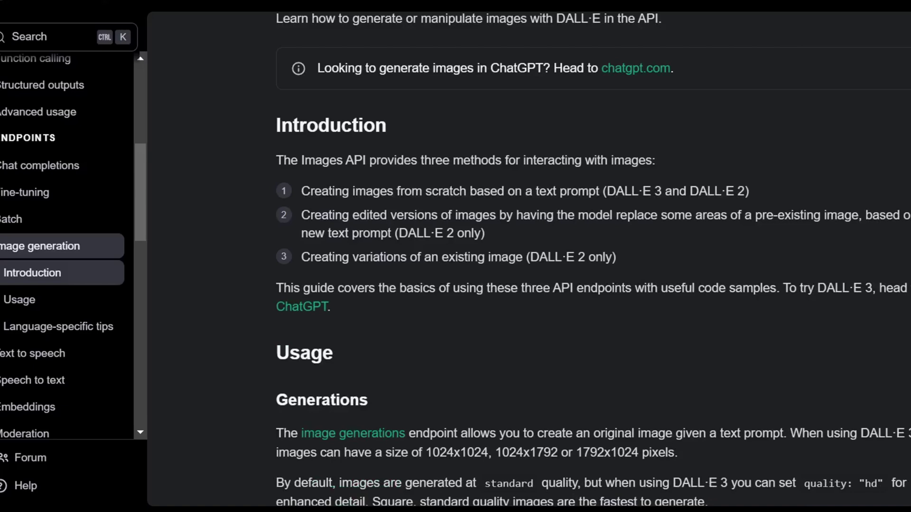
{"action": "scroll", "coordinate": [593, 257], "scroll_direction": "down", "scroll_amount": 3}
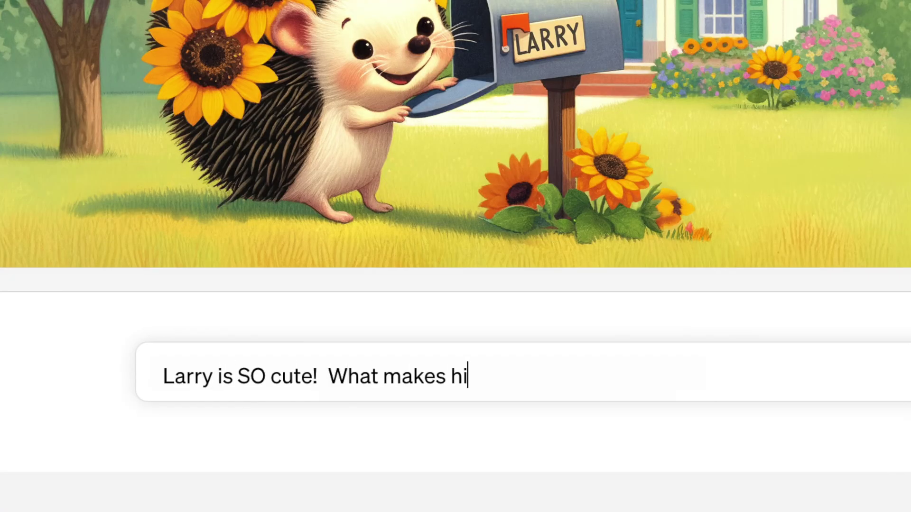
{"action": "type", "text": "m so SUPER-DUPER?"}
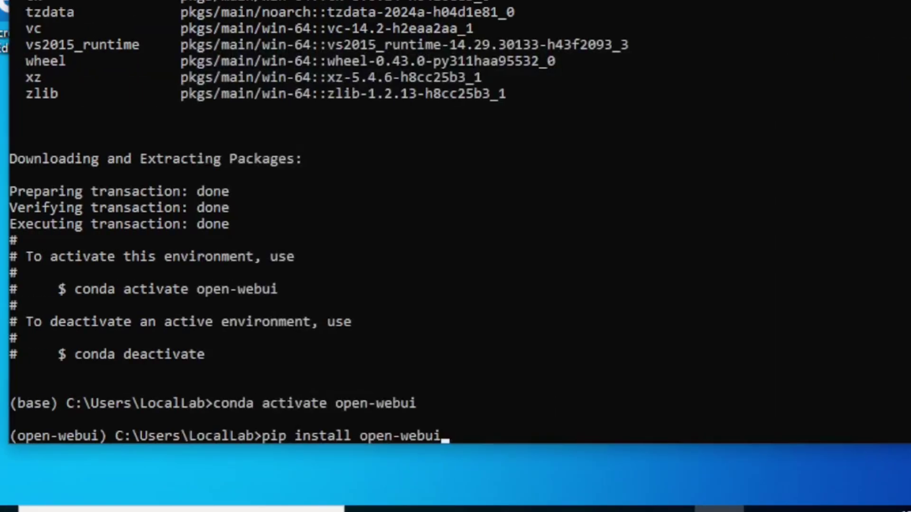
- Install open-webui with pip in the conda environment, then run 'open-webui serve'
{"action": "key", "text": "Return"}
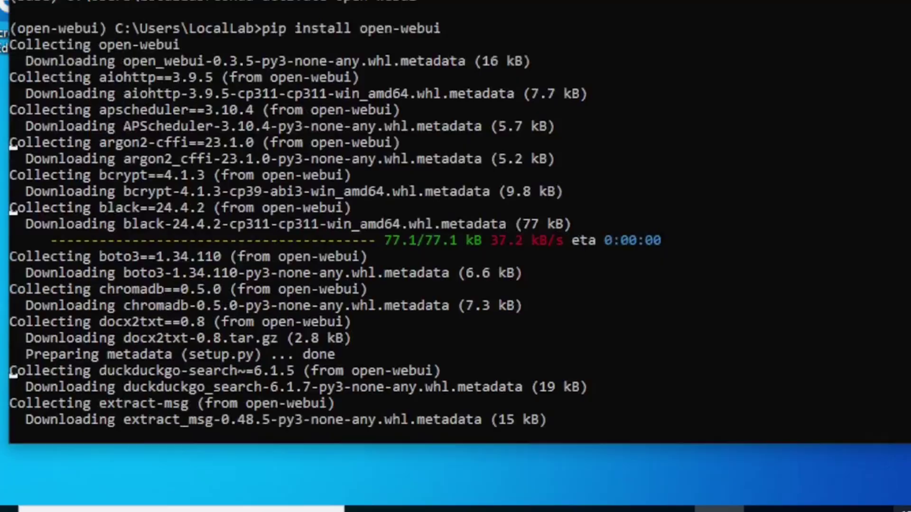
{"action": "type", "text": "o"}
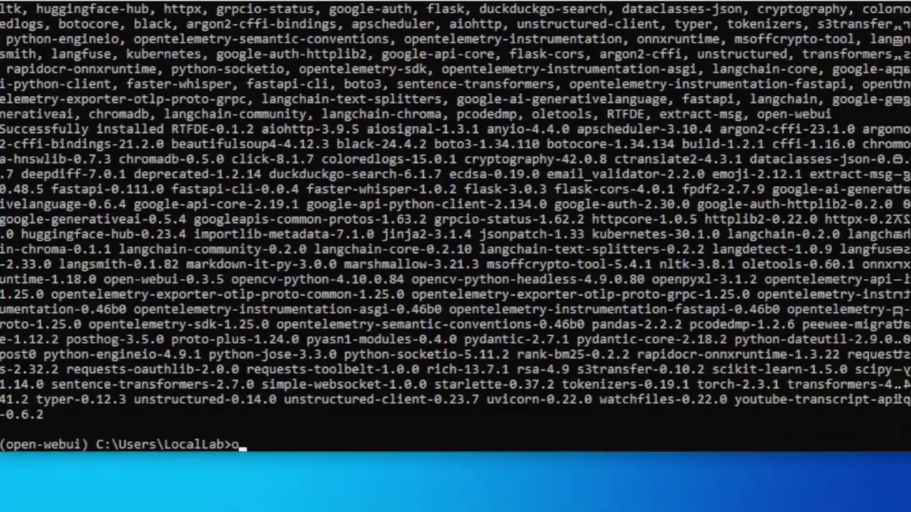
{"action": "type", "text": "pen-webui serve"}
{"action": "key", "text": "Return"}
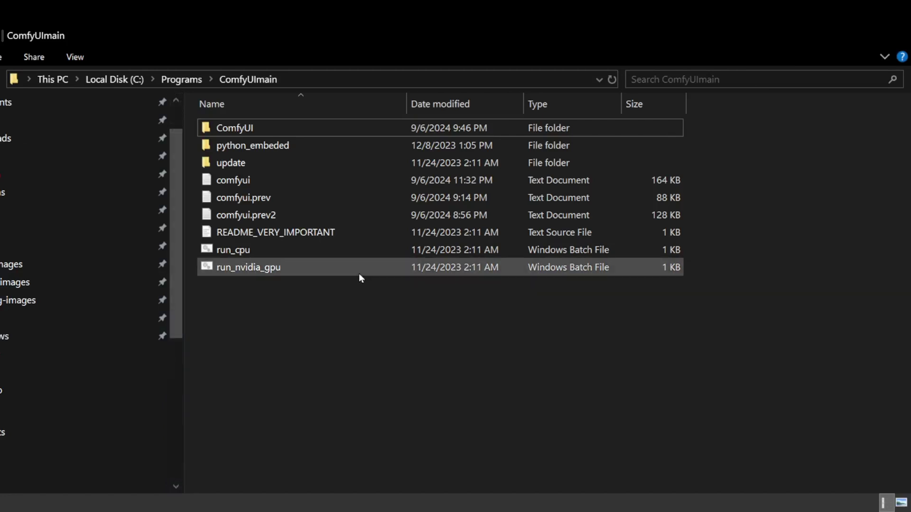
- Start ComfyUI by running run_nvidia_gpu from C:\Programs\ComfyUImain
{"action": "double_click", "coordinate": [359, 274]}
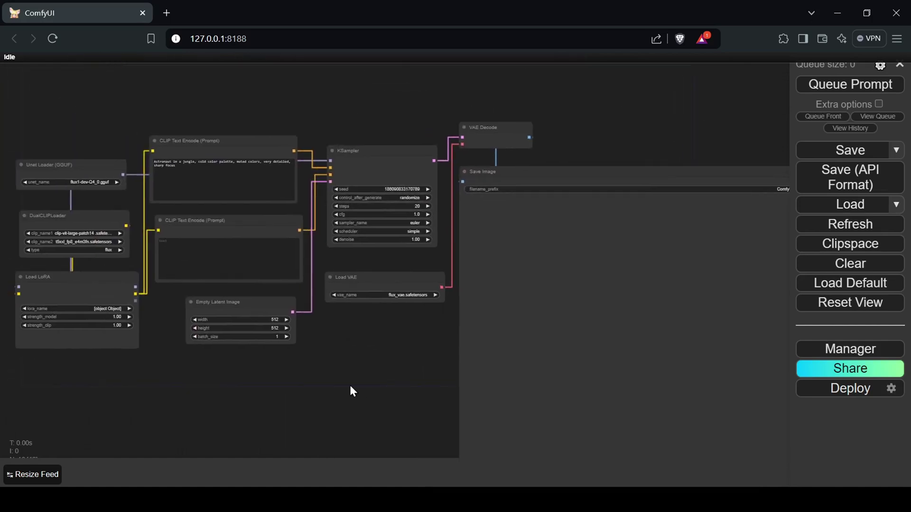
- Confirm Enable Dev mode Options is checked in ComfyUI Settings, then close Settings
{"action": "left_click_drag", "start_coordinate": [388, 391], "coordinate": [366, 381]}
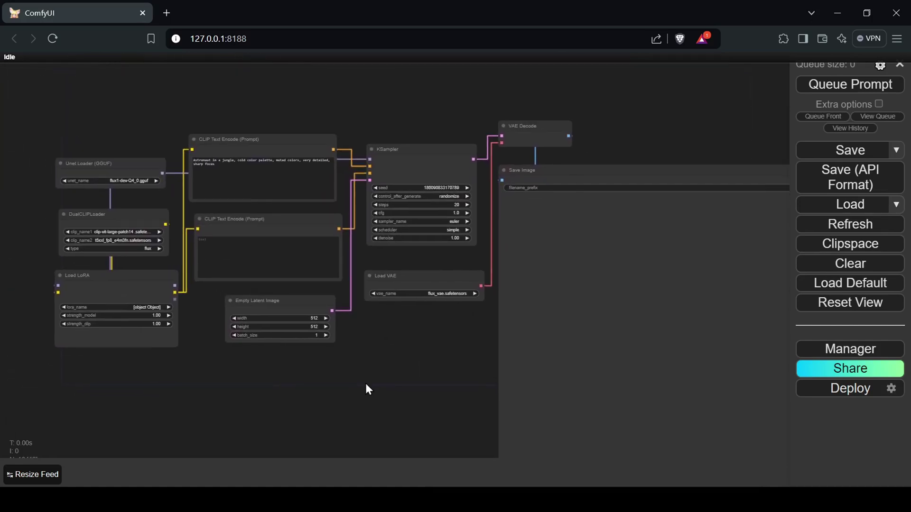
{"action": "left_click", "coordinate": [882, 66]}
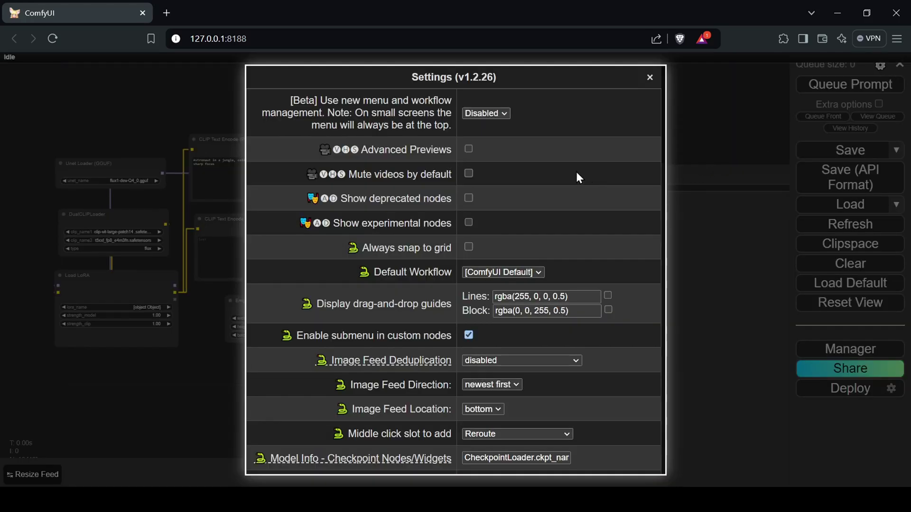
{"action": "scroll", "coordinate": [577, 173], "scroll_direction": "down", "scroll_amount": 7}
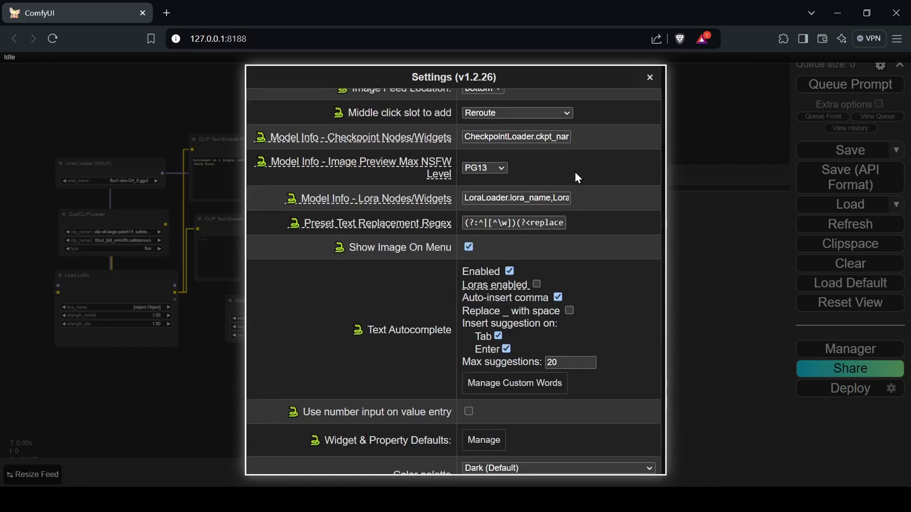
{"action": "scroll", "coordinate": [576, 173], "scroll_direction": "down", "scroll_amount": 7}
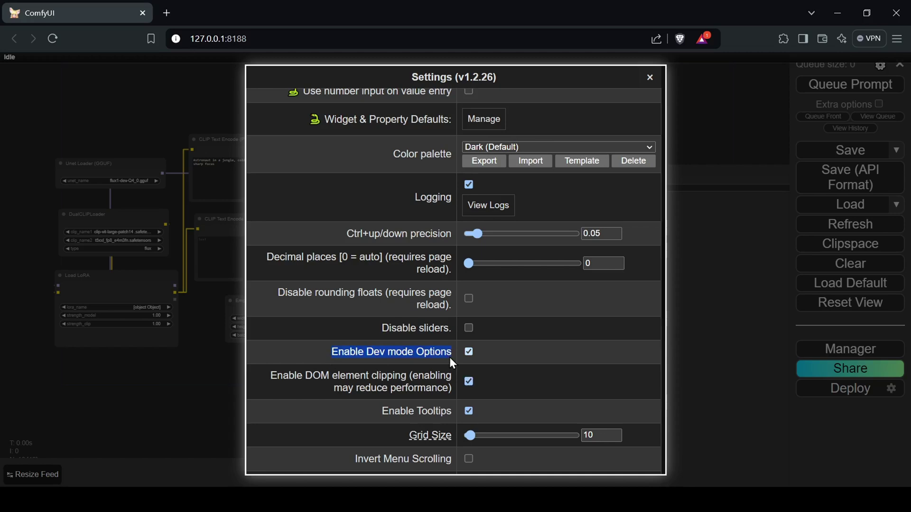
{"action": "left_click", "coordinate": [487, 361]}
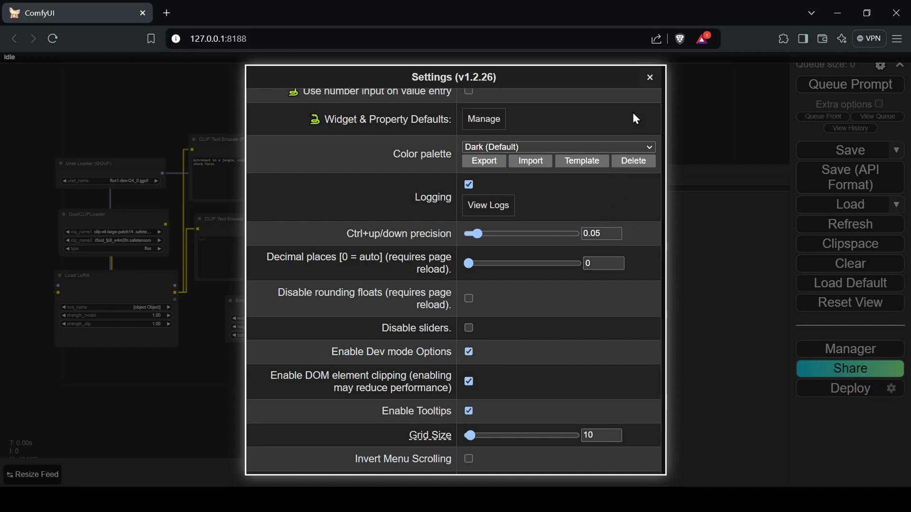
{"action": "left_click", "coordinate": [651, 78]}
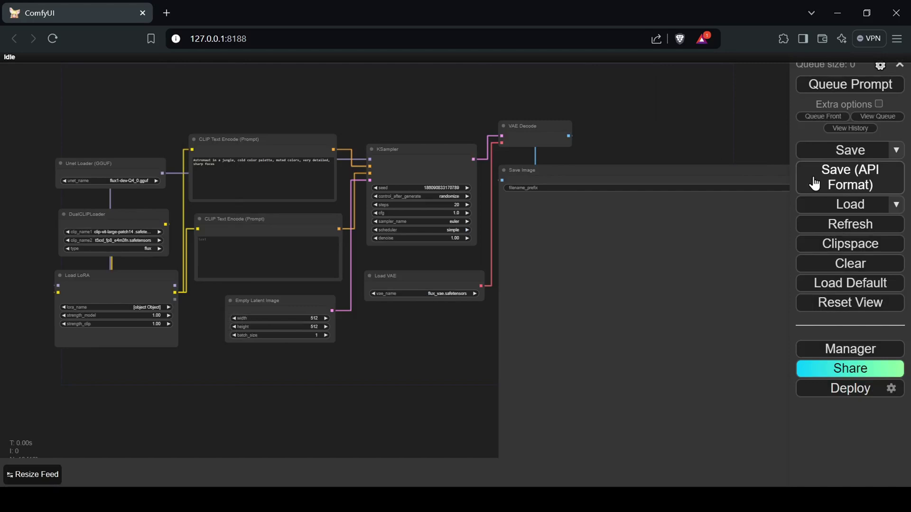
- Save the Flux workflow in API format with the name Flux_GGUF
{"action": "left_click", "coordinate": [831, 186]}
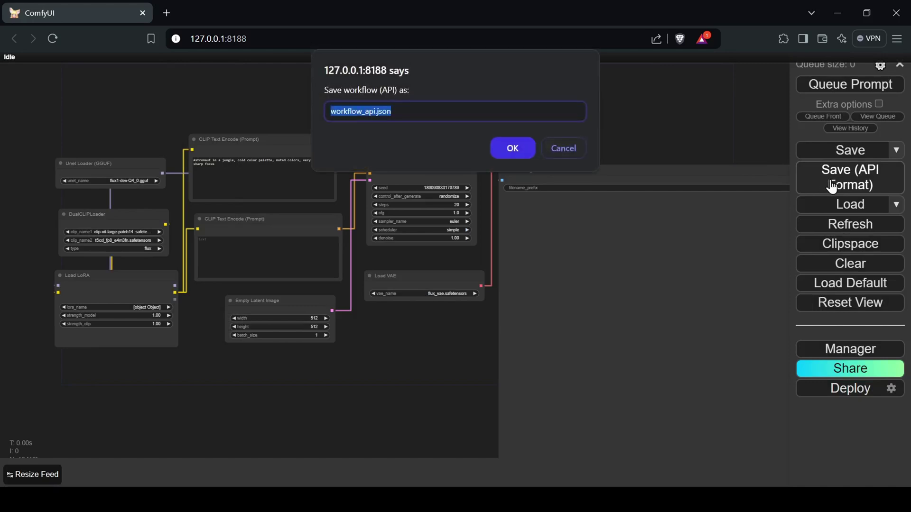
{"action": "left_click", "coordinate": [355, 111]}
{"action": "key", "text": "BackSpace"}
{"action": "key", "text": "BackSpace"}
{"action": "key", "text": "BackSpace"}
{"action": "key", "text": "BackSpace"}
{"action": "key", "text": "BackSpace"}
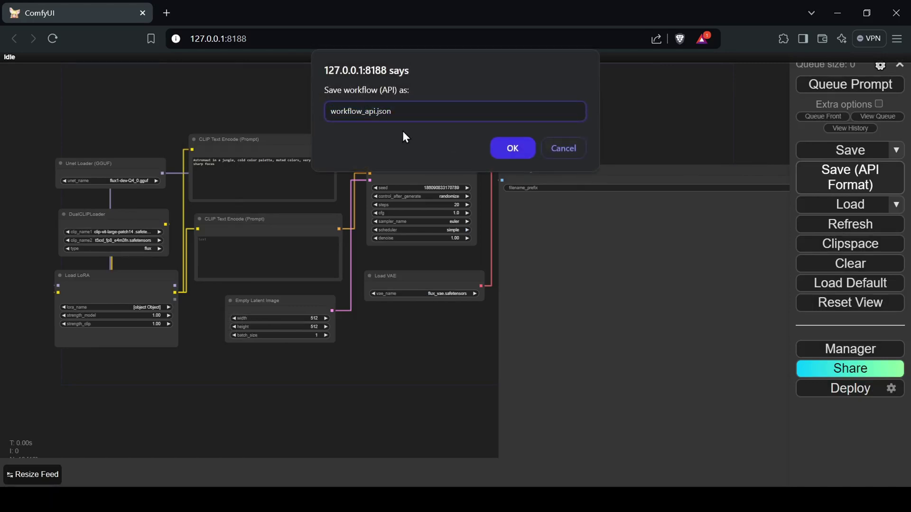
{"action": "key", "text": "BackSpace"}
{"action": "key", "text": "BackSpace"}
{"action": "key", "text": "BackSpace"}
{"action": "type", "text": "Flux_GGUF"}
{"action": "left_click", "coordinate": [511, 145]}
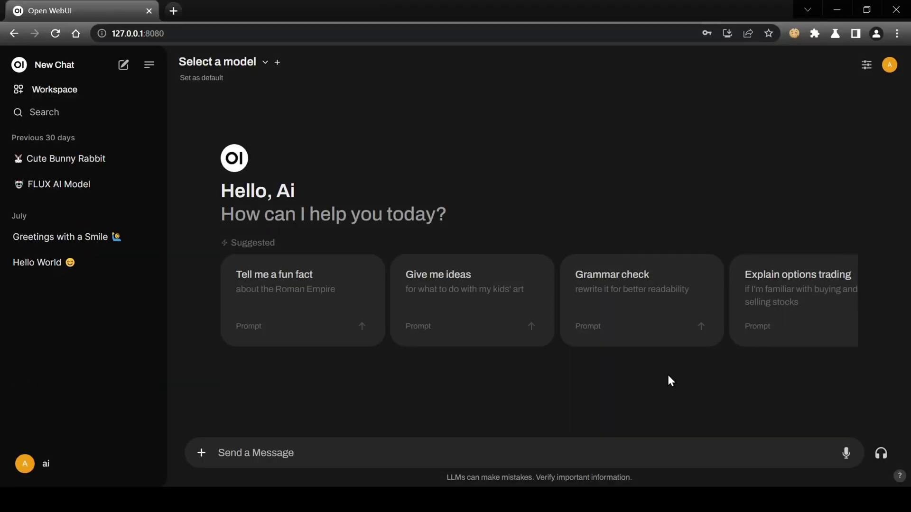
- Navigate to Admin Panel > Settings > Images to view the image generation settings
{"action": "left_click", "coordinate": [890, 66]}
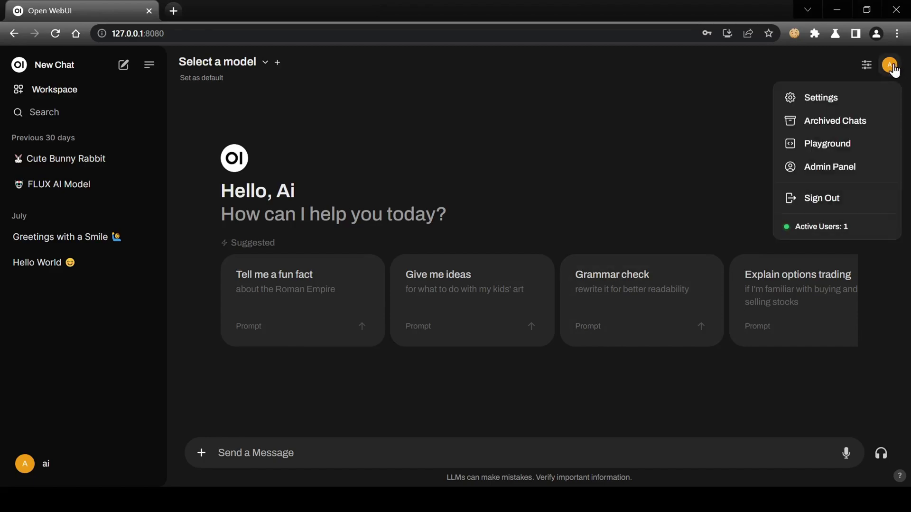
{"action": "left_click", "coordinate": [854, 170]}
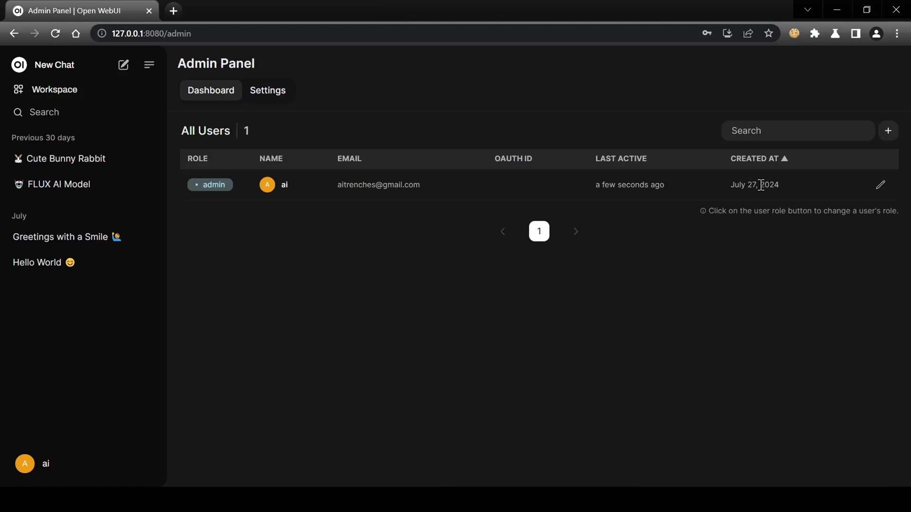
{"action": "left_click", "coordinate": [255, 92]}
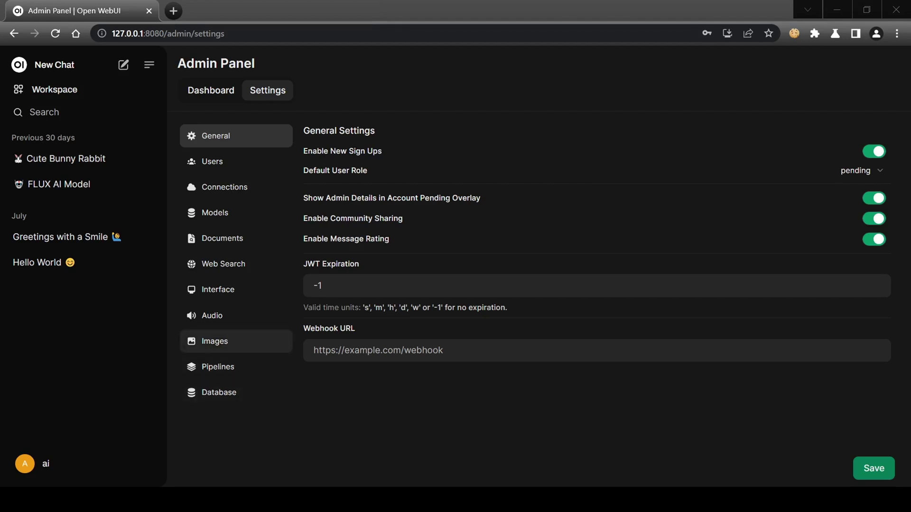
{"action": "left_click", "coordinate": [229, 349]}
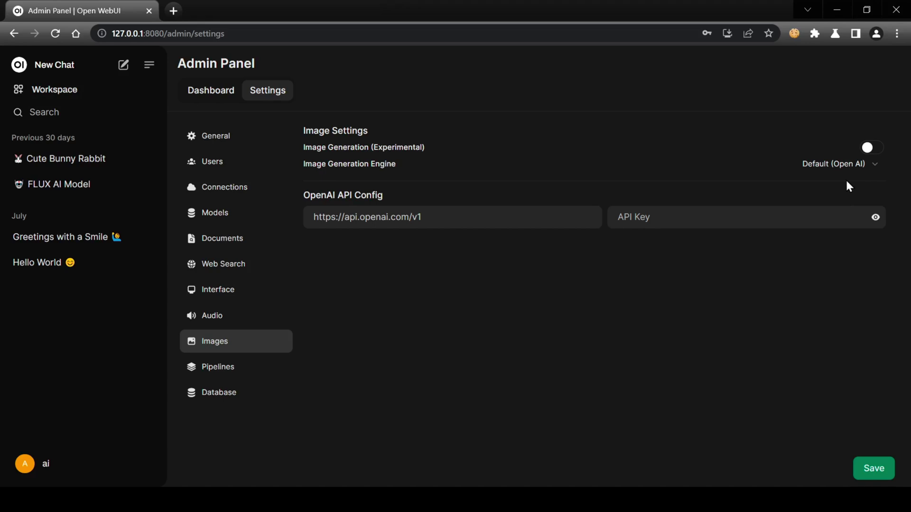
{"action": "left_click", "coordinate": [846, 198]}
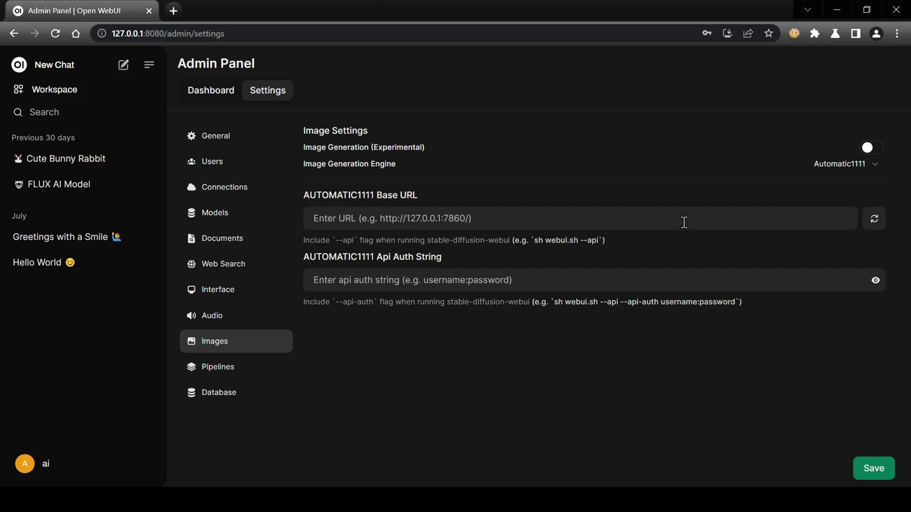
{"action": "left_click", "coordinate": [861, 186]}
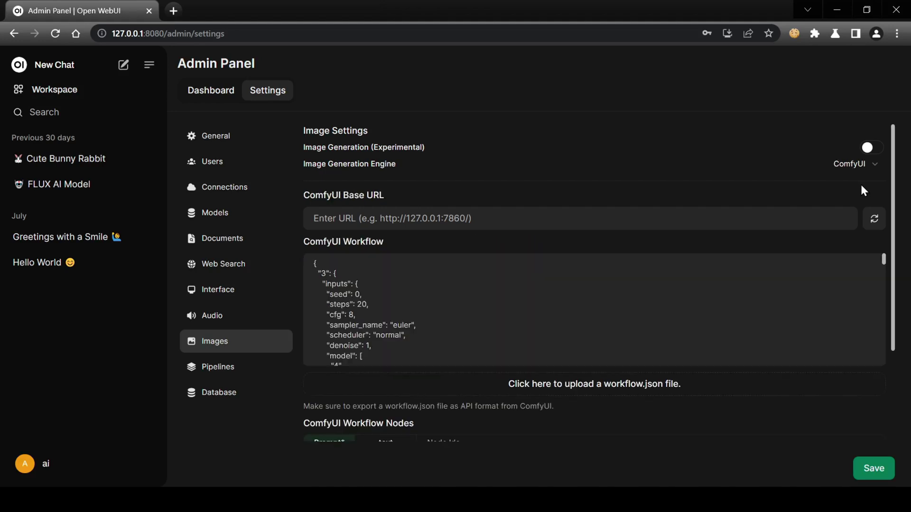
{"action": "left_click", "coordinate": [868, 151]}
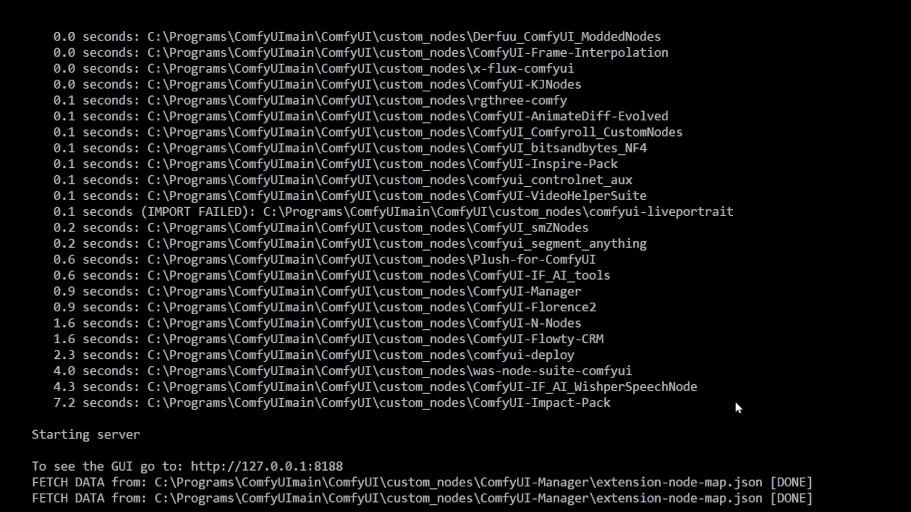
{"action": "left_click_drag", "start_coordinate": [192, 467], "coordinate": [342, 467]}
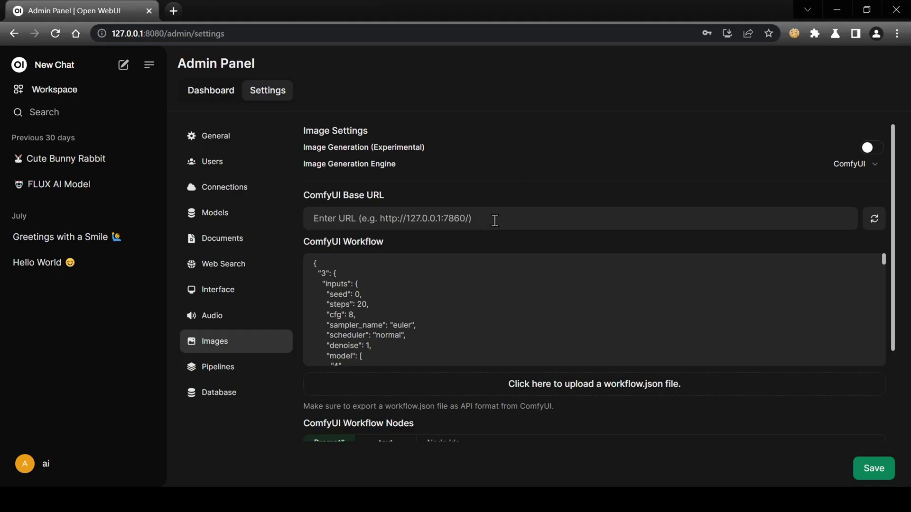
{"action": "type", "text": "http://127.0.0.1:8188"}
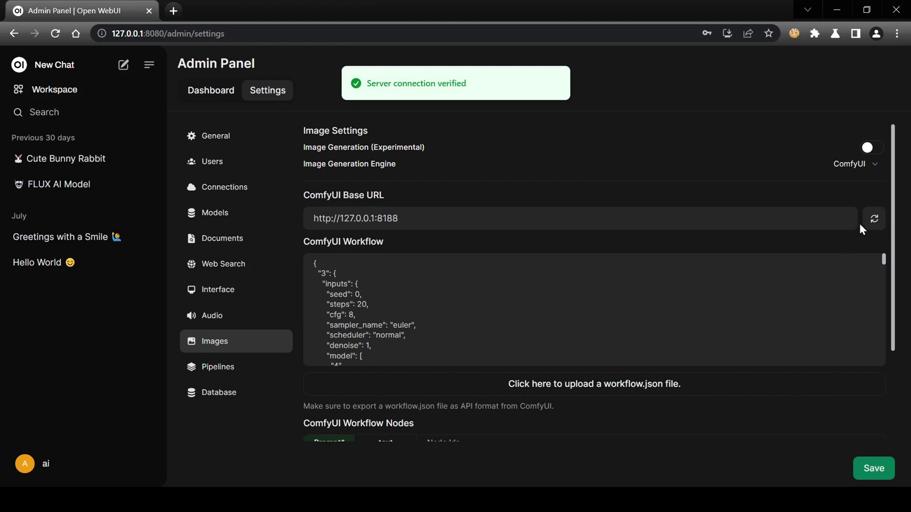
{"action": "left_click", "coordinate": [870, 149]}
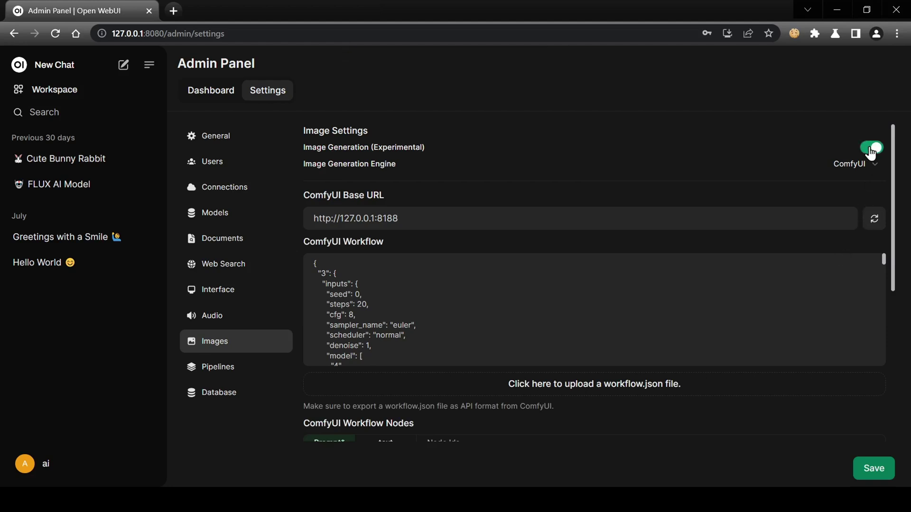
- Upload the exported Flux API workflow.json into the ComfyUI Workflow box, replacing the default
{"action": "scroll", "coordinate": [787, 197], "scroll_direction": "down", "scroll_amount": 5}
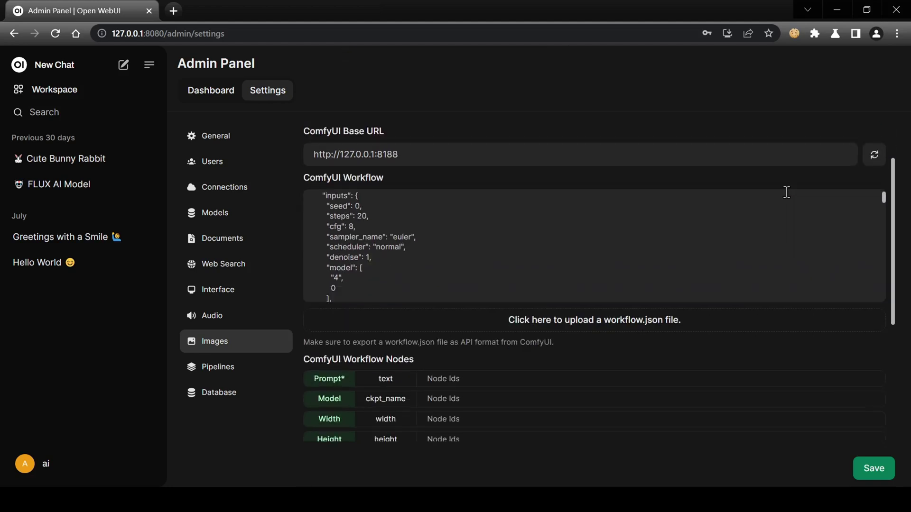
{"action": "scroll", "coordinate": [787, 286], "scroll_direction": "up", "scroll_amount": 3}
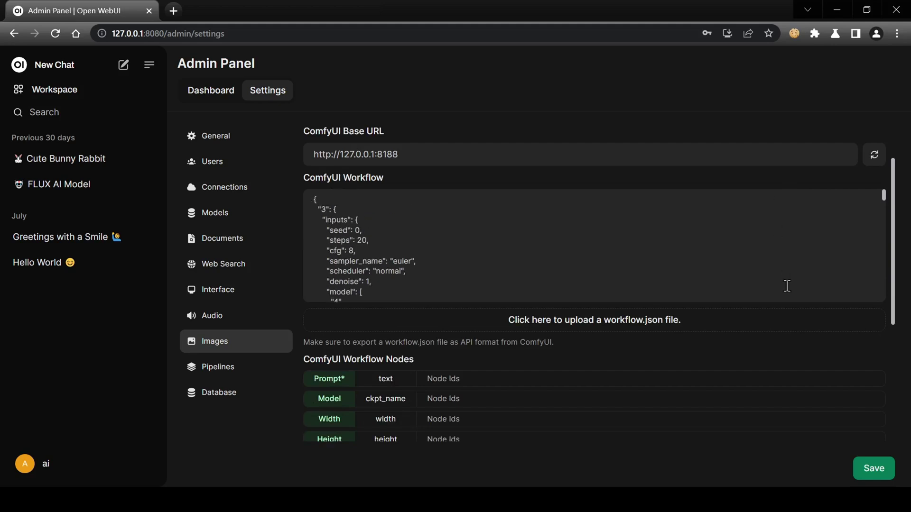
{"action": "left_click", "coordinate": [605, 328]}
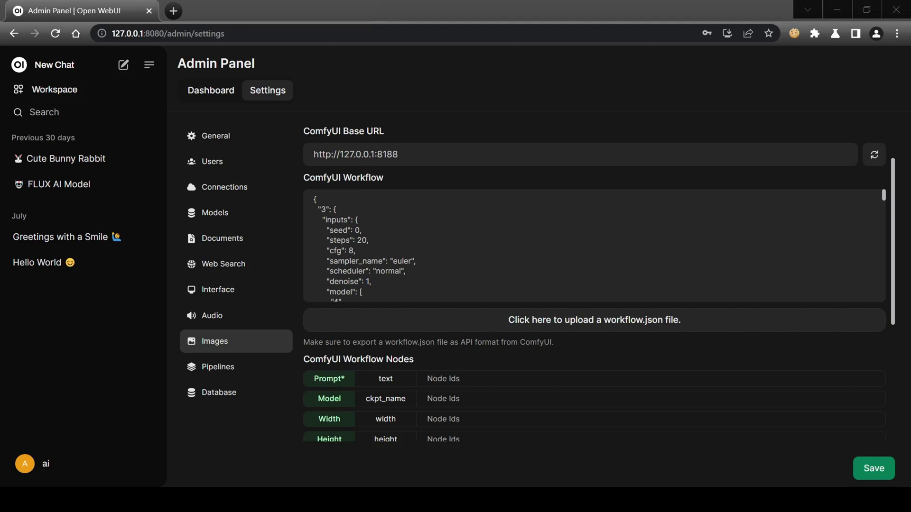
{"action": "key", "text": "Return"}
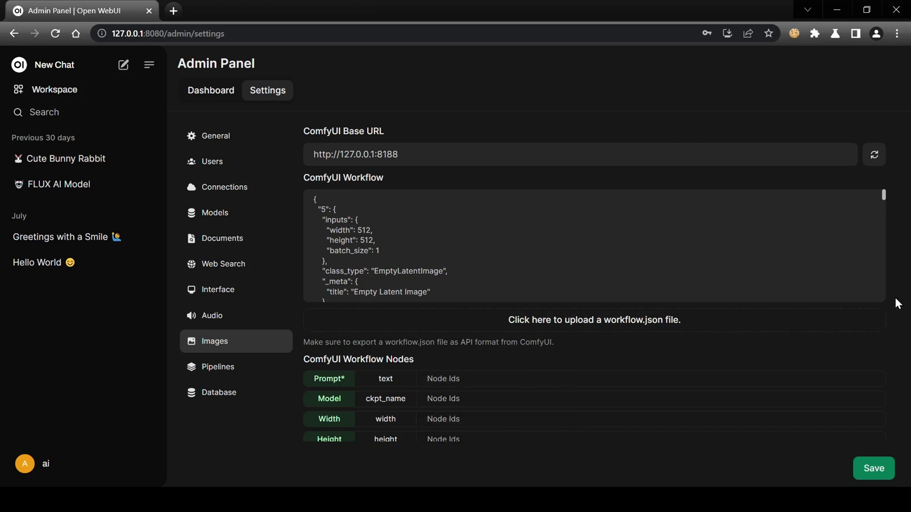
- Set the Width and Height node IDs to 5, matching the Empty Latent Image node
{"action": "scroll", "coordinate": [901, 322], "scroll_direction": "down", "scroll_amount": 3}
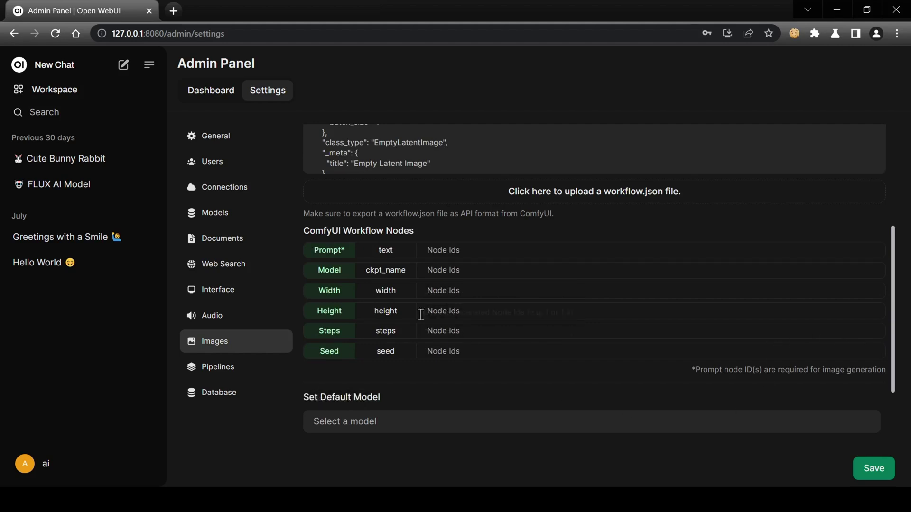
{"action": "scroll", "coordinate": [508, 380], "scroll_direction": "up", "scroll_amount": 5}
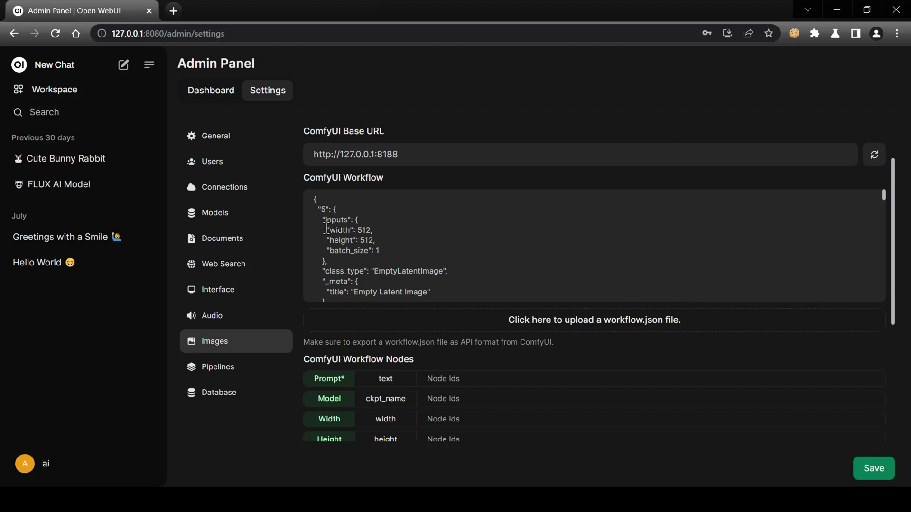
{"action": "left_click_drag", "start_coordinate": [326, 230], "coordinate": [373, 238]}
{"action": "double_click", "coordinate": [324, 210]}
{"action": "left_click", "coordinate": [397, 231]}
{"action": "scroll", "coordinate": [451, 360], "scroll_direction": "down", "scroll_amount": 2}
{"action": "left_click", "coordinate": [452, 356]}
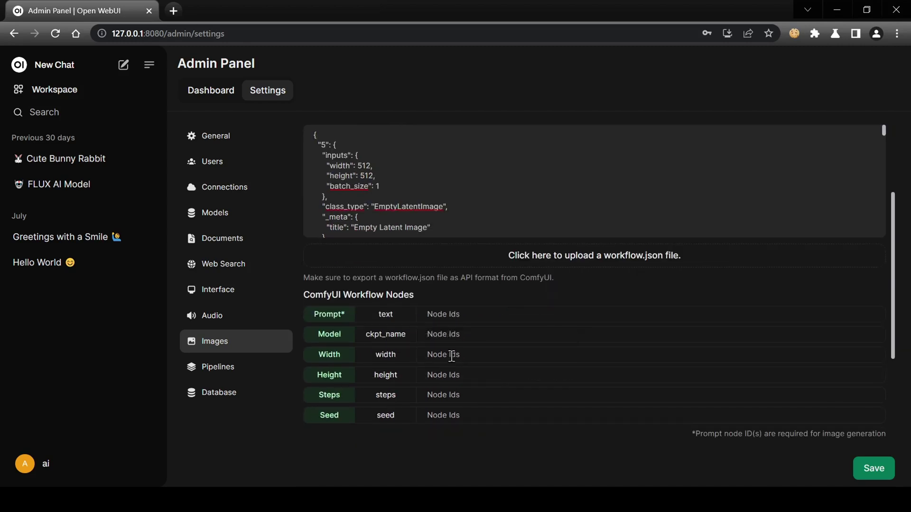
{"action": "type", "text": "5"}
{"action": "left_click", "coordinate": [451, 372]}
{"action": "type", "text": "5"}
- Set the Prompt node ID to 6 and the Model node ID to 27
{"action": "scroll", "coordinate": [884, 129], "scroll_direction": "down", "scroll_amount": 3}
{"action": "mouse_move", "coordinate": [354, 175]}
{"action": "left_mouse_down"}
{"action": "mouse_move", "coordinate": [381, 180]}
{"action": "mouse_move", "coordinate": [353, 187]}
{"action": "left_mouse_up"}
{"action": "left_click", "coordinate": [522, 315]}
{"action": "type", "text": "6"}
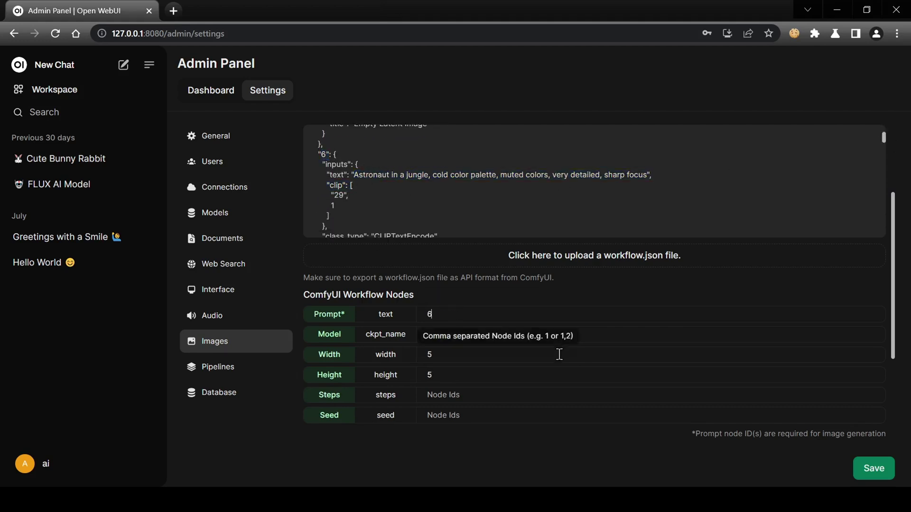
{"action": "left_click_drag", "start_coordinate": [884, 137], "coordinate": [884, 183]}
{"action": "left_click_drag", "start_coordinate": [332, 188], "coordinate": [459, 189]}
{"action": "left_click", "coordinate": [448, 188]}
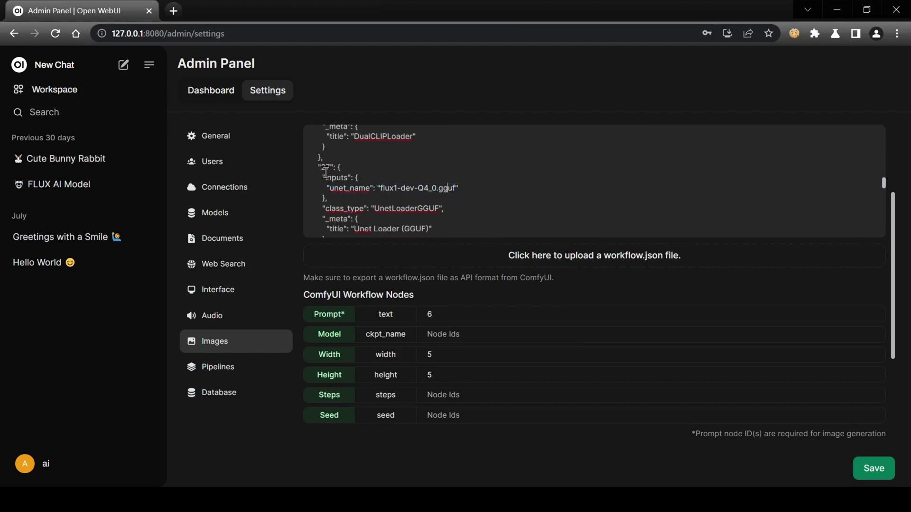
{"action": "left_click", "coordinate": [474, 334]}
{"action": "type", "text": "27"}
- Set the Steps and Seed node IDs to 30
{"action": "left_click_drag", "start_coordinate": [884, 183], "coordinate": [884, 204]}
{"action": "left_click_drag", "start_coordinate": [329, 190], "coordinate": [369, 201]}
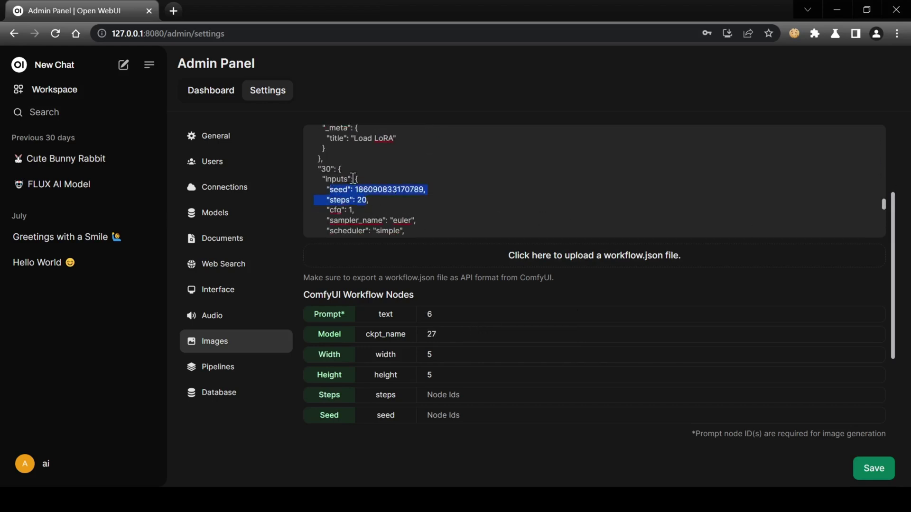
{"action": "double_click", "coordinate": [327, 169]}
{"action": "left_click", "coordinate": [471, 400]}
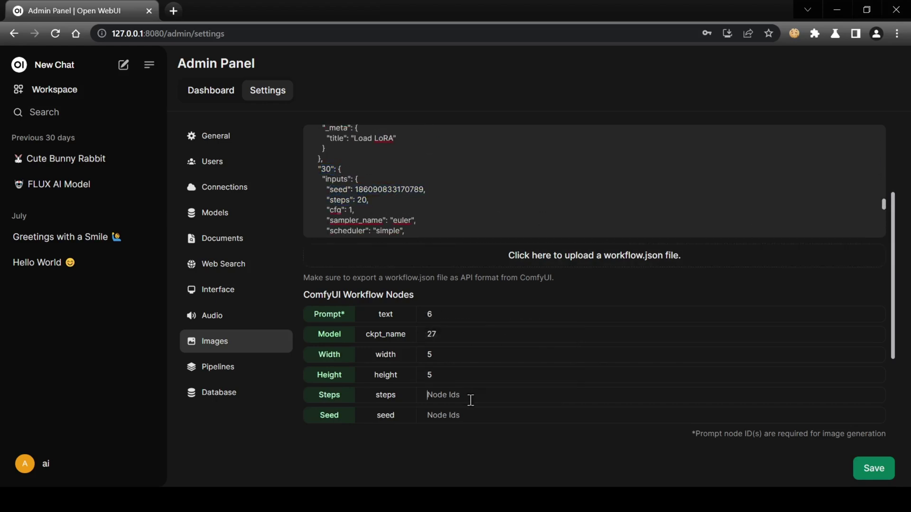
{"action": "type", "text": "30"}
{"action": "left_click", "coordinate": [465, 417]}
{"action": "type", "text": "30"}
{"action": "left_click_drag", "start_coordinate": [892, 219], "coordinate": [893, 306]}
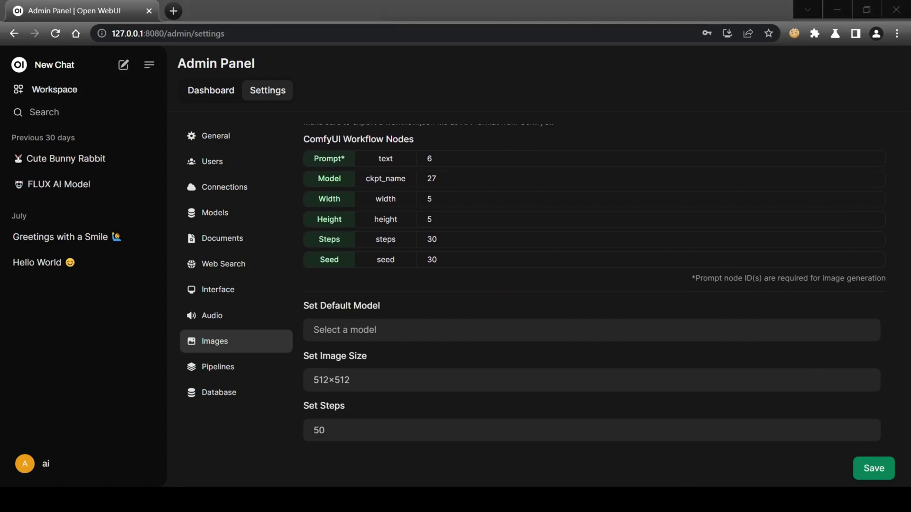
- With flux1-dev-Q4_0.gguf as default model, change steps from 50 to 20 and save
{"action": "scroll", "coordinate": [833, 306], "scroll_direction": "up", "scroll_amount": 5}
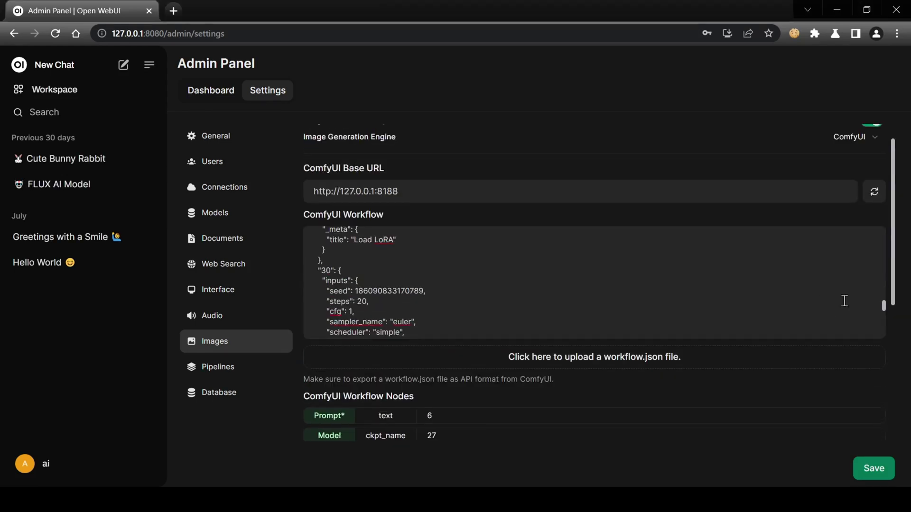
{"action": "scroll", "coordinate": [887, 296], "scroll_direction": "up", "scroll_amount": 2}
{"action": "left_click_drag", "start_coordinate": [457, 270], "coordinate": [380, 271]}
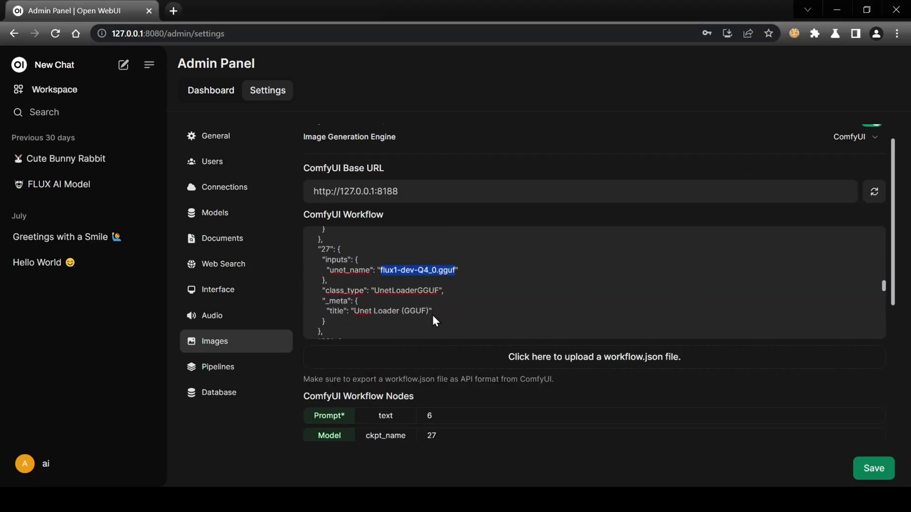
{"action": "scroll", "coordinate": [854, 332], "scroll_direction": "down", "scroll_amount": 5}
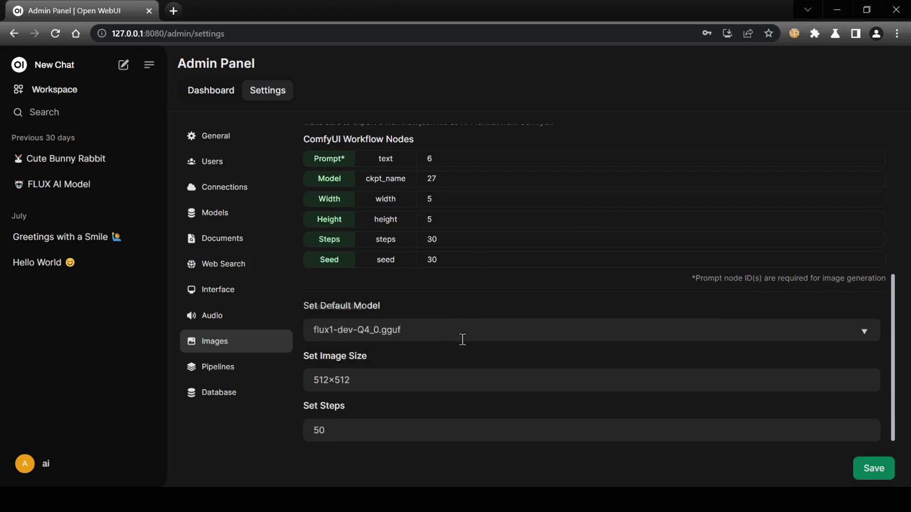
{"action": "left_click", "coordinate": [352, 431]}
{"action": "key", "text": "BackSpace"}
{"action": "key", "text": "BackSpace"}
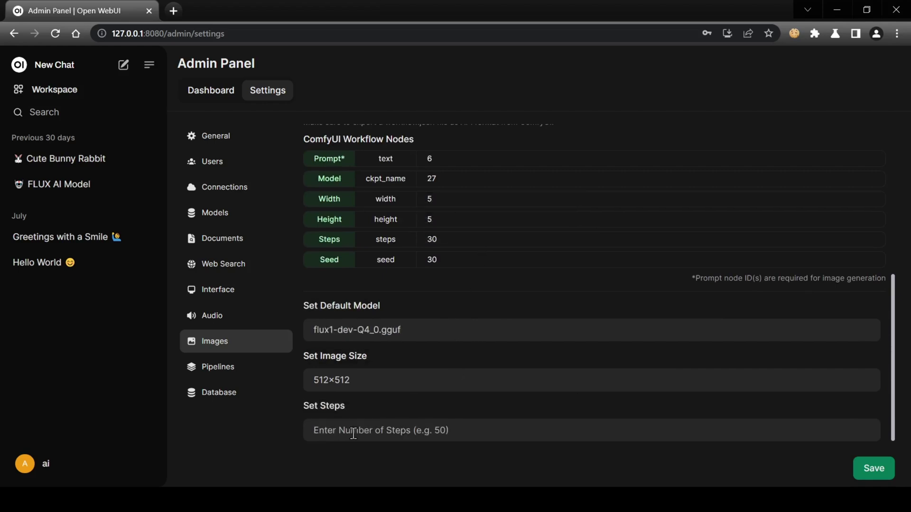
{"action": "type", "text": "20"}
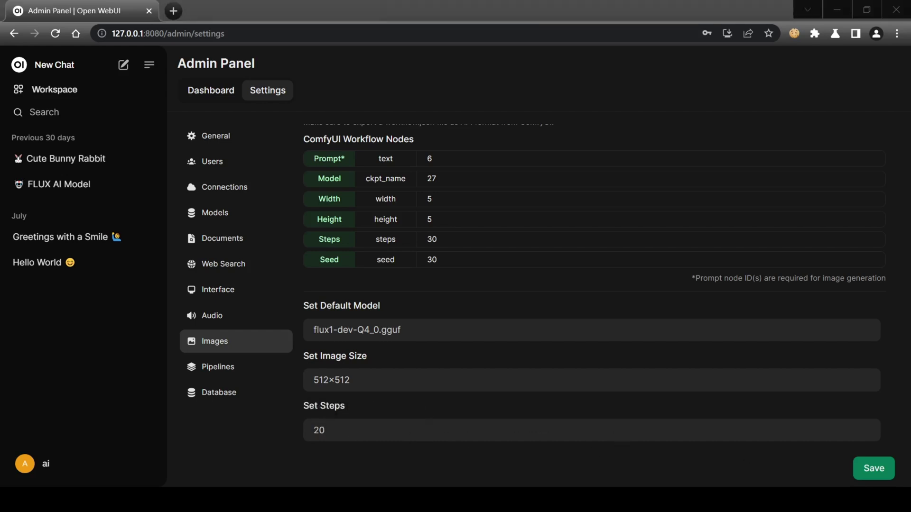
{"action": "left_click", "coordinate": [875, 470]}
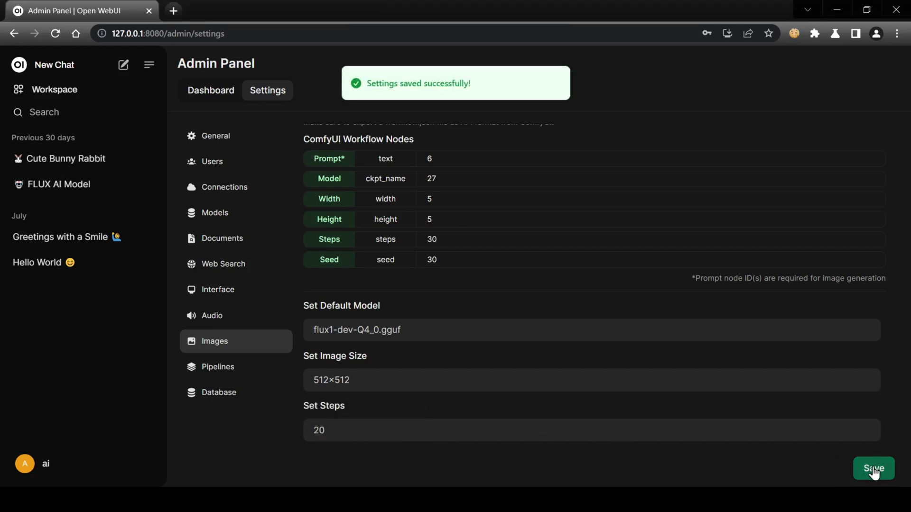
- Go to the Connections page of the Admin Panel settings
{"action": "left_click", "coordinate": [59, 71]}
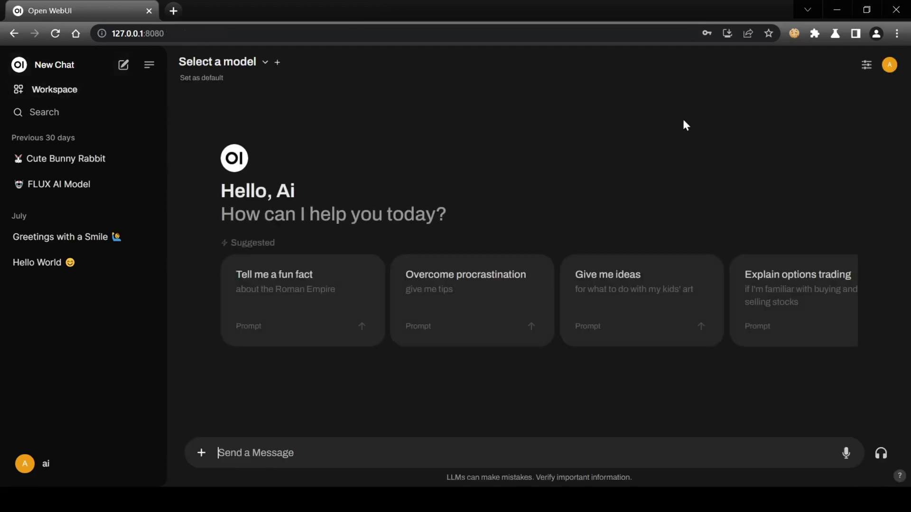
{"action": "left_click", "coordinate": [894, 69]}
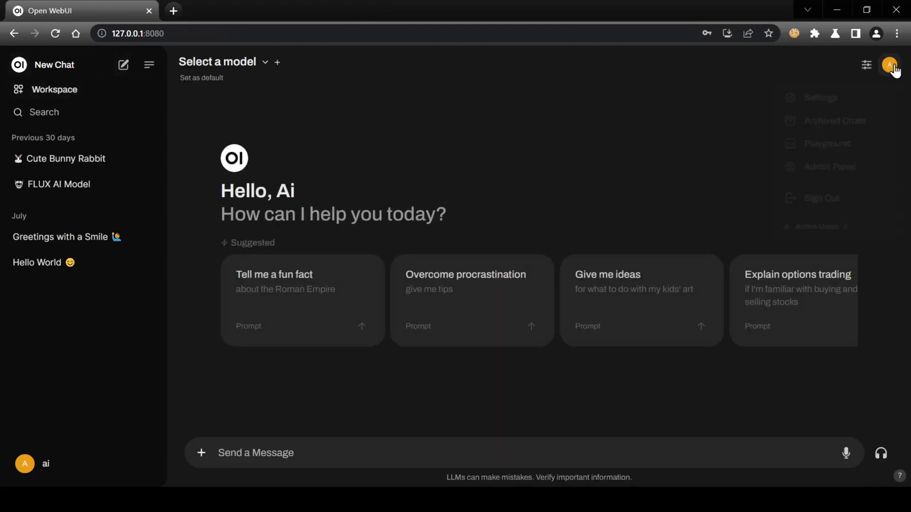
{"action": "left_click", "coordinate": [842, 167]}
{"action": "left_click", "coordinate": [269, 95]}
{"action": "left_click", "coordinate": [252, 195]}
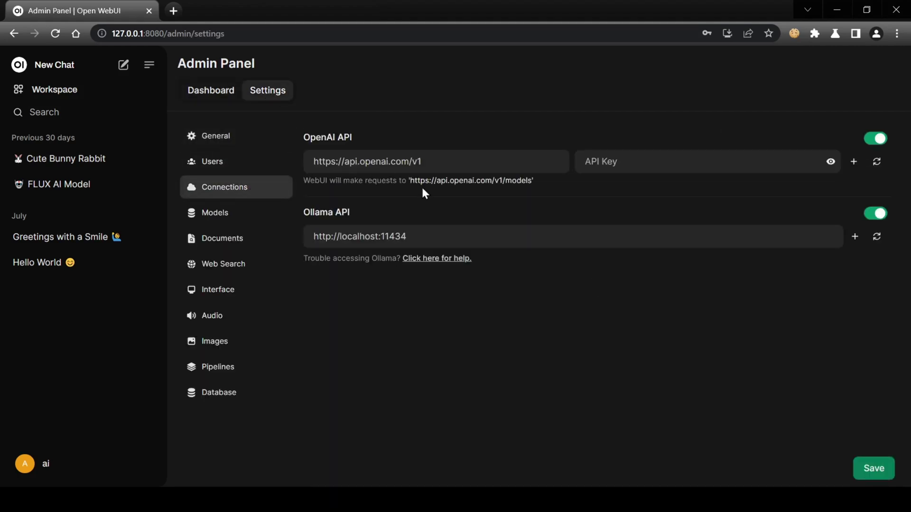
{"action": "left_click", "coordinate": [854, 162]}
{"action": "type", "text": "https://api.groq.com/openai/v1"}
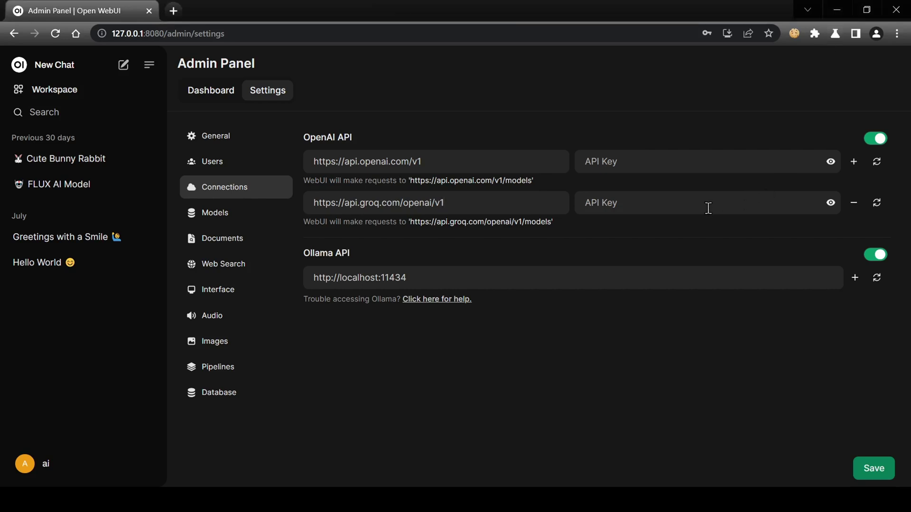
{"action": "key", "text": "ctrl+v"}
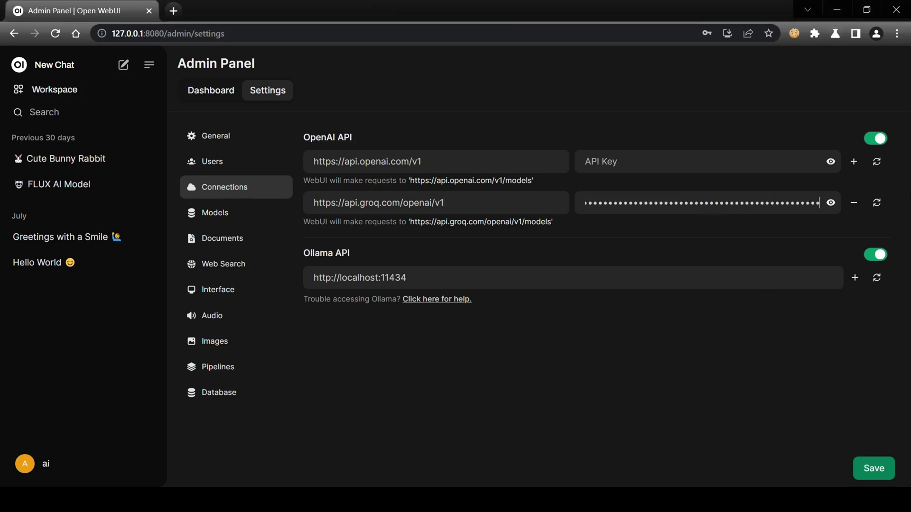
{"action": "left_click", "coordinate": [878, 207]}
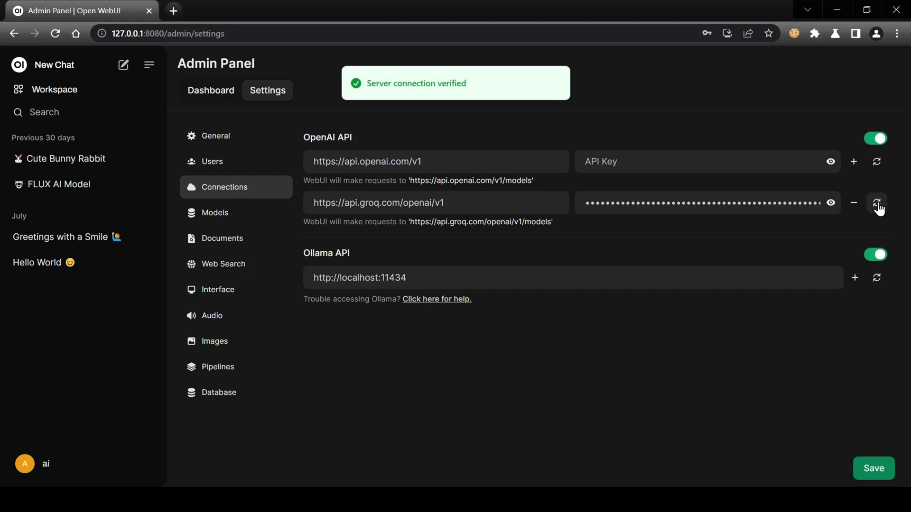
{"action": "left_click", "coordinate": [43, 69]}
- Ask llama-3.1-70b-versatile for only an image prompt of a blue-shirted man eating ice cream
{"action": "left_click", "coordinate": [264, 67]}
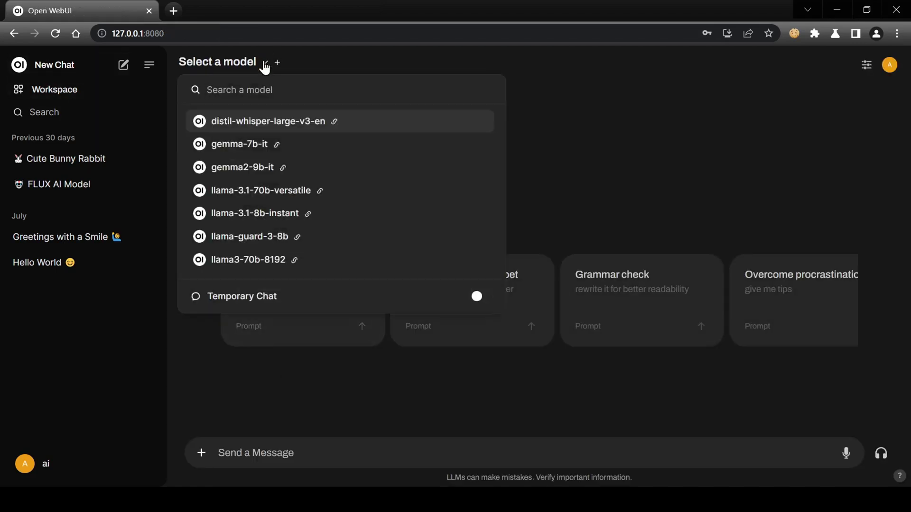
{"action": "left_click", "coordinate": [291, 192]}
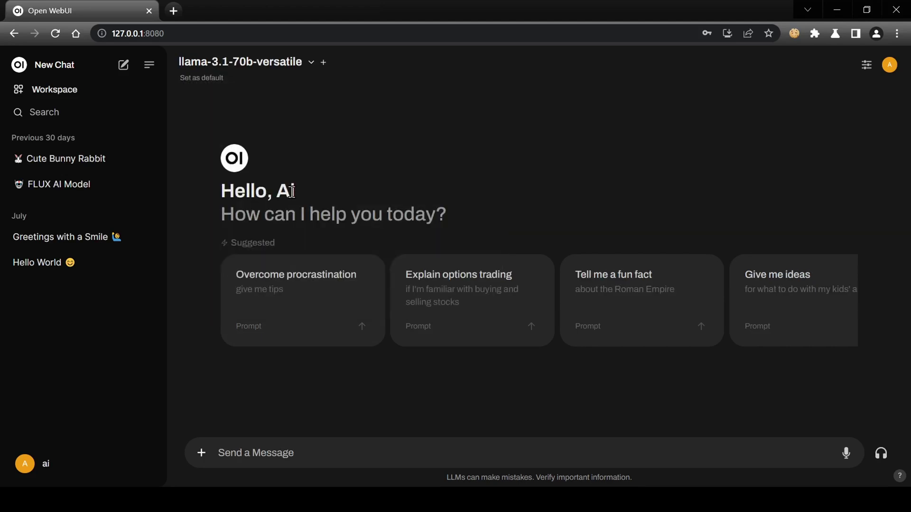
{"action": "left_click", "coordinate": [309, 461]}
{"action": "type", "text": "write"}
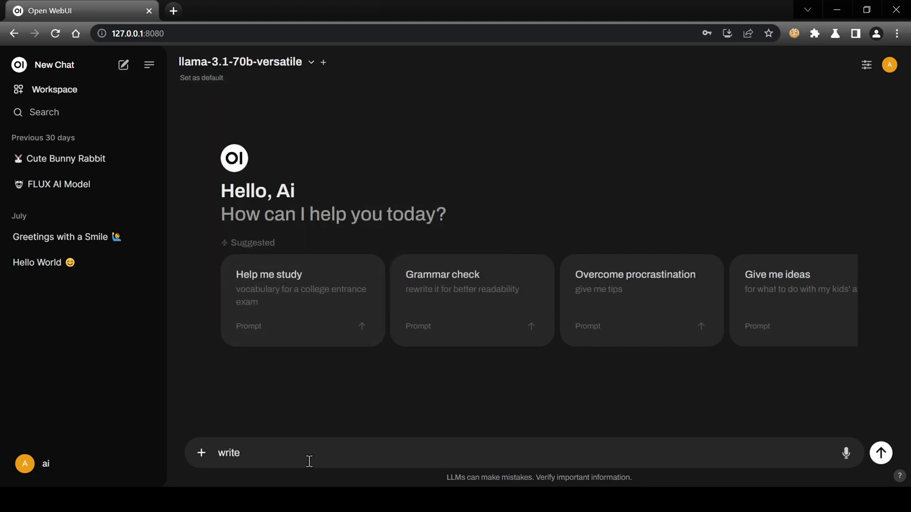
{"action": "type", "text": " a prompt for a man with a blue shirt"}
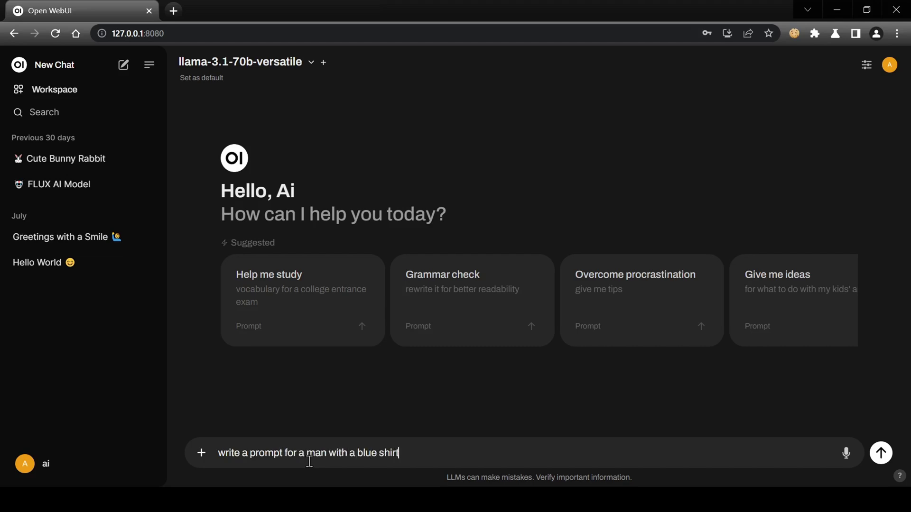
{"action": "type", "text": " eating ice cream. Only"}
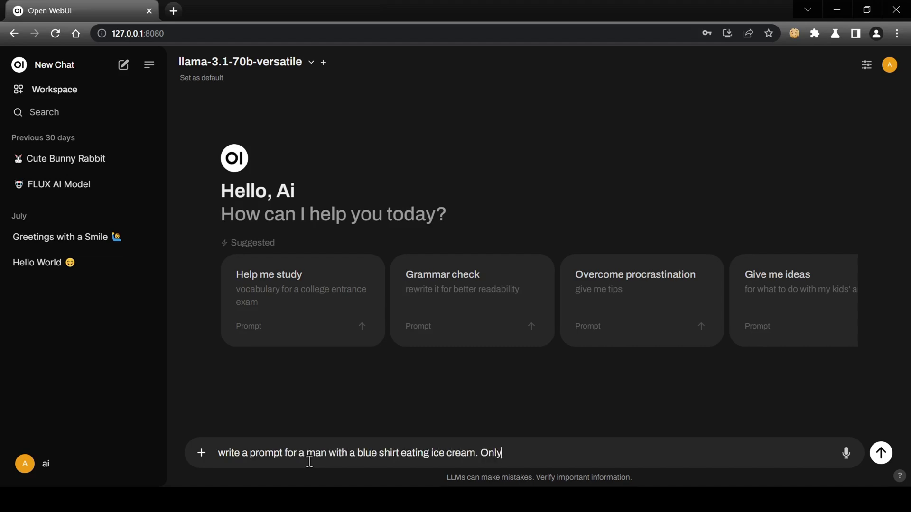
{"action": "type", "text": " response with the prompt"}
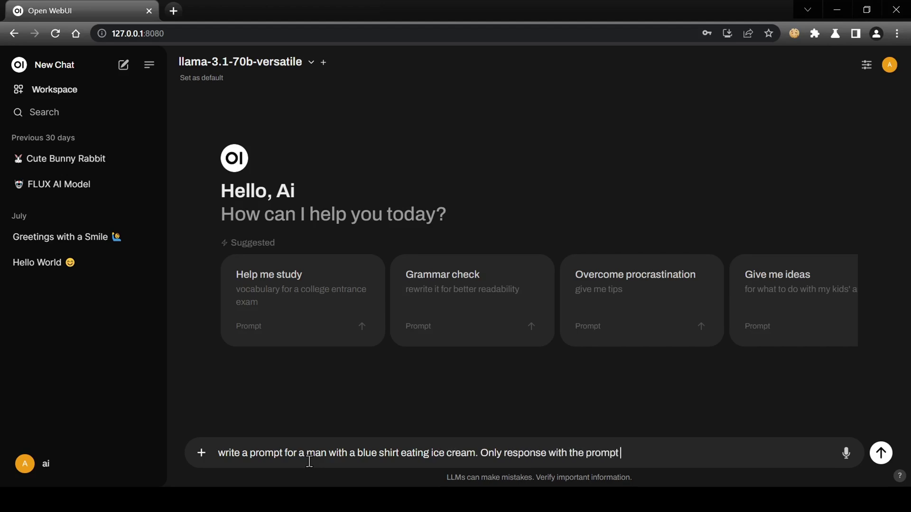
{"action": "type", "text": " for the image and nothing else."}
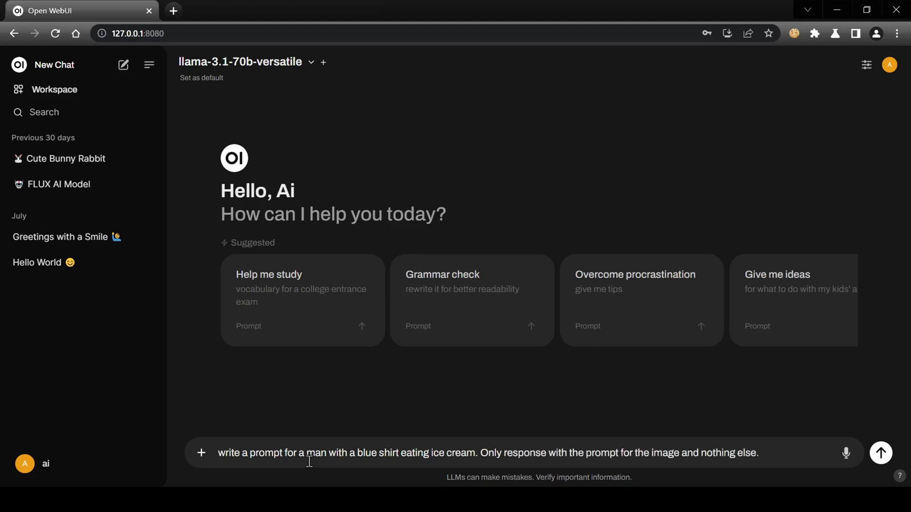
{"action": "key", "text": "Return"}
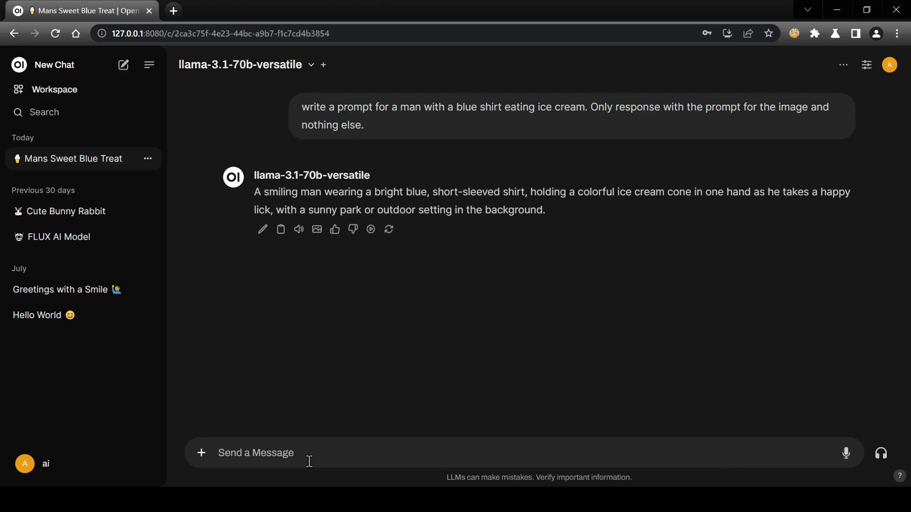
- Generate an image from the reply, then view it full size and download it
{"action": "left_click", "coordinate": [317, 230]}
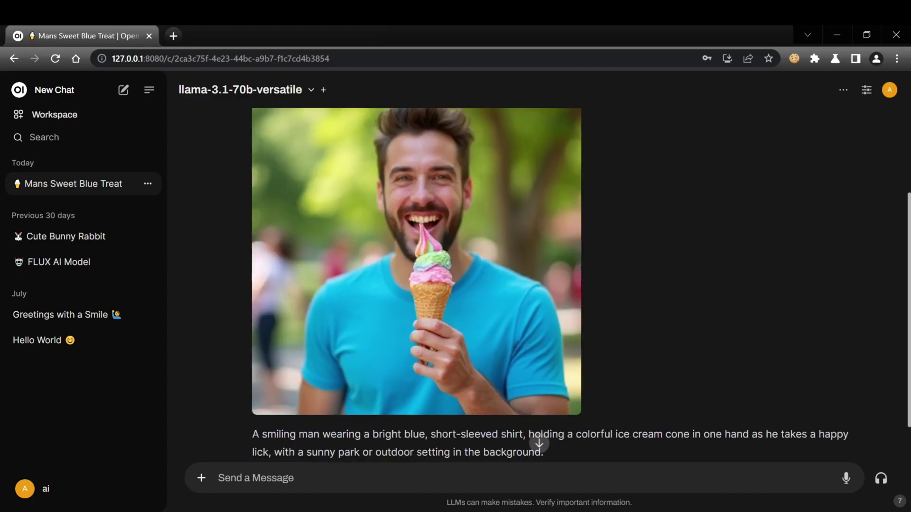
{"action": "left_click", "coordinate": [490, 275]}
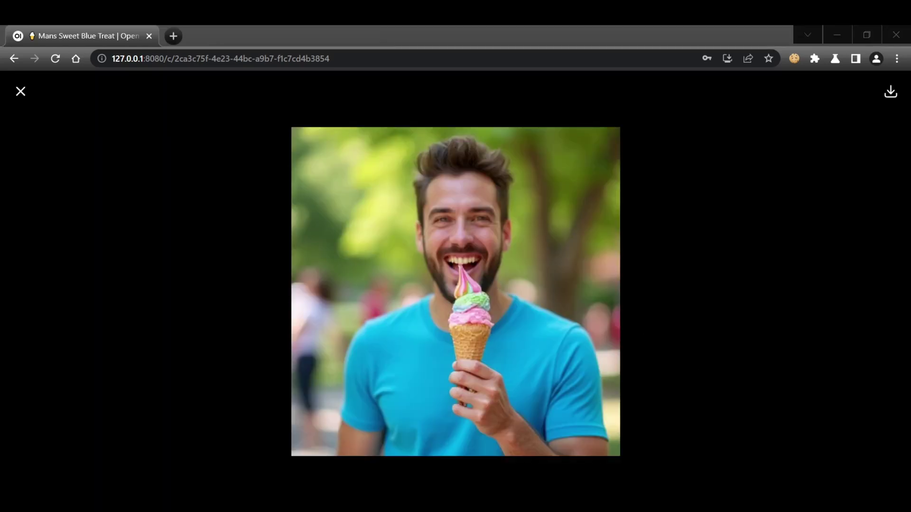
{"action": "left_click", "coordinate": [890, 92]}
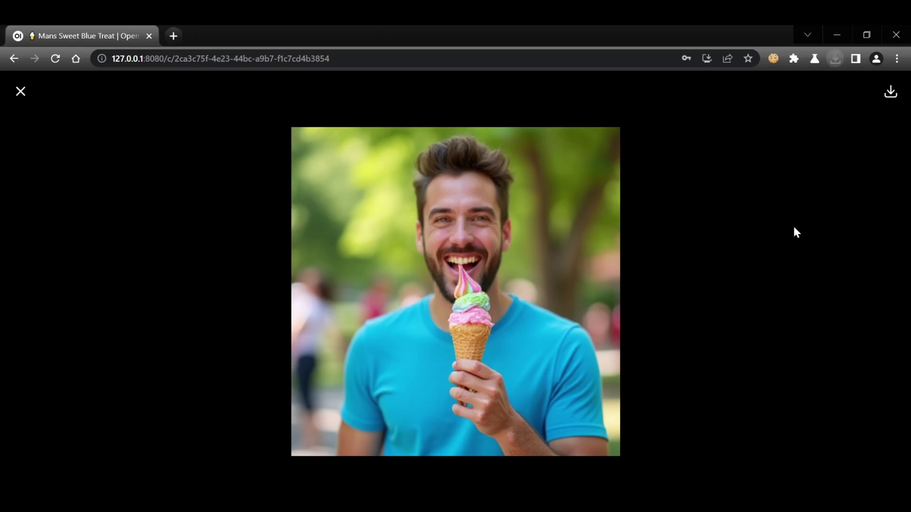
{"action": "left_click", "coordinate": [21, 91]}
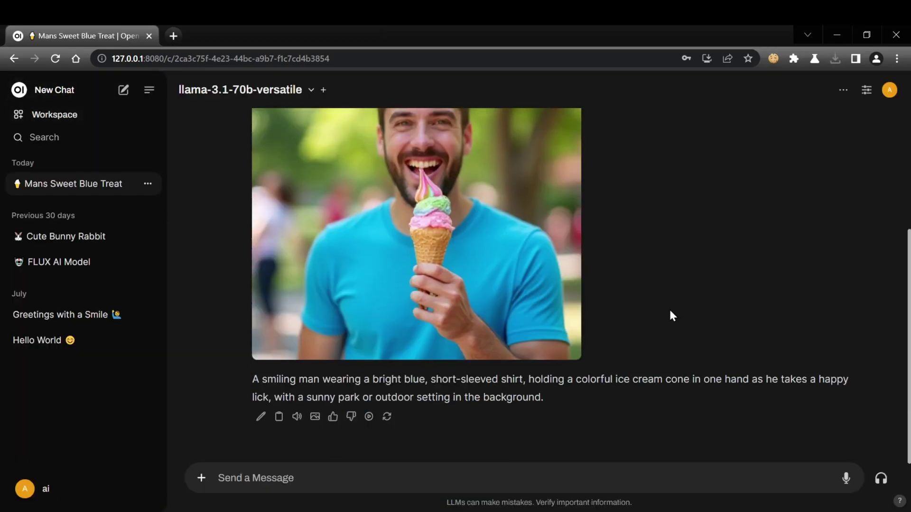
- Regenerate the image from the same reply to get a new variation
{"action": "left_click", "coordinate": [316, 418]}
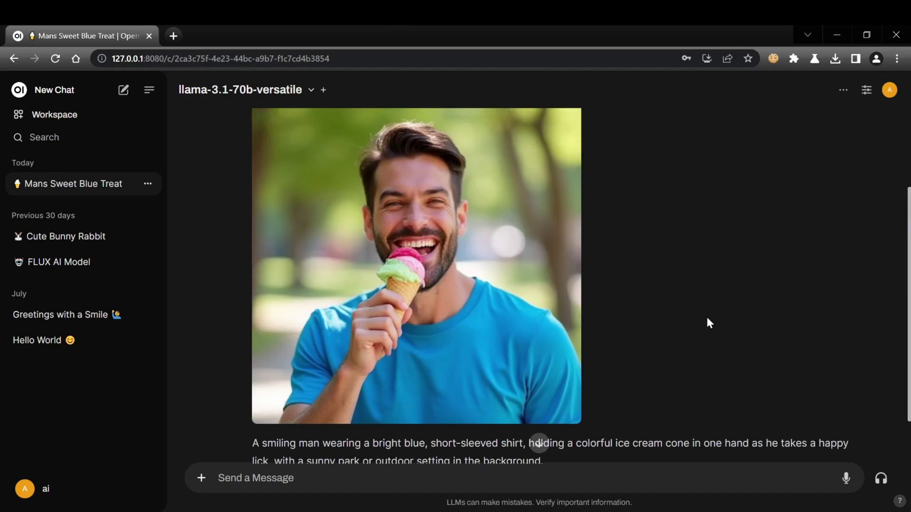
- Reuse the earlier request with 'mario racing with sonic' as subject, send it, and generate its image
{"action": "scroll", "coordinate": [710, 323], "scroll_direction": "up", "scroll_amount": 3}
{"action": "left_click_drag", "start_coordinate": [300, 132], "coordinate": [349, 149]}
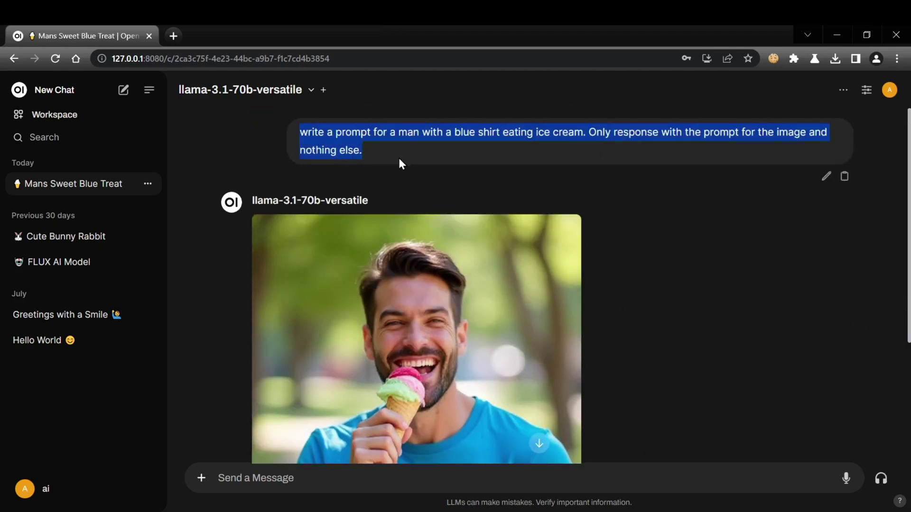
{"action": "scroll", "coordinate": [401, 164], "scroll_direction": "down", "scroll_amount": 3}
{"action": "left_click", "coordinate": [339, 479]}
{"action": "key", "text": "ctrl+v"}
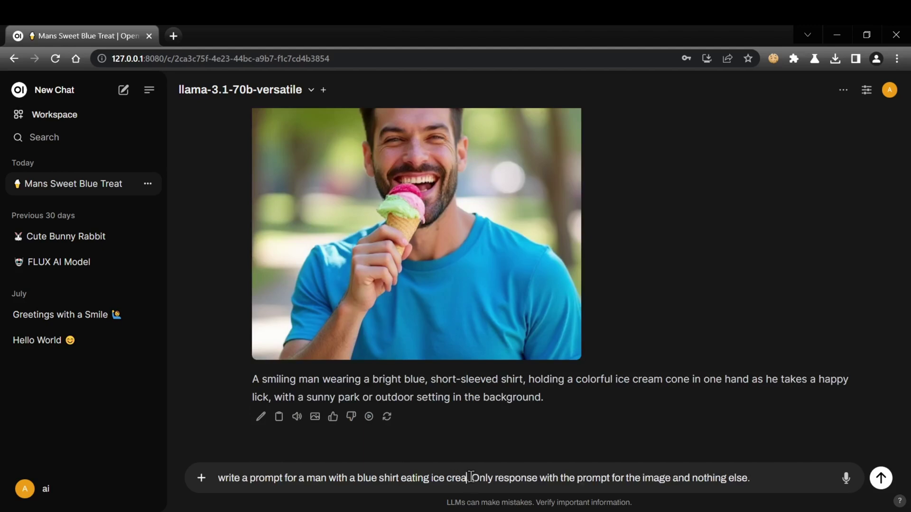
{"action": "key", "text": "BackSpace"}
{"action": "key", "text": "BackSpace"}
{"action": "key", "text": "BackSpace"}
{"action": "key", "text": "BackSpace"}
{"action": "key", "text": "BackSpace"}
{"action": "key", "text": "BackSpace"}
{"action": "key", "text": "BackSpace"}
{"action": "key", "text": "BackSpace"}
{"action": "key", "text": "BackSpace"}
{"action": "key", "text": "BackSpace"}
{"action": "key", "text": "BackSpace"}
{"action": "key", "text": "BackSpace"}
{"action": "key", "text": "BackSpace"}
{"action": "key", "text": "BackSpace"}
{"action": "key", "text": "BackSpace"}
{"action": "key", "text": "BackSpace"}
{"action": "key", "text": "BackSpace"}
{"action": "key", "text": "BackSpace"}
{"action": "key", "text": "BackSpace"}
{"action": "key", "text": "BackSpace"}
{"action": "type", "text": "m"}
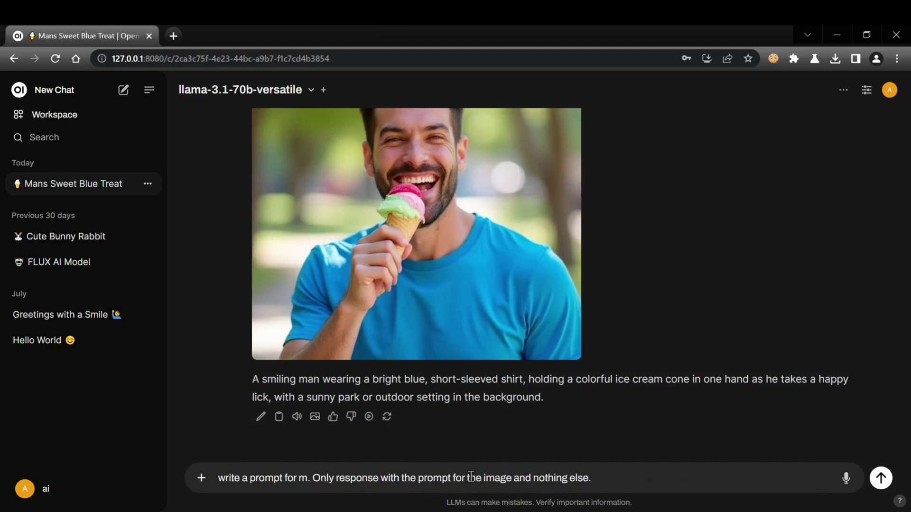
{"action": "type", "text": "ario racing with sonic"}
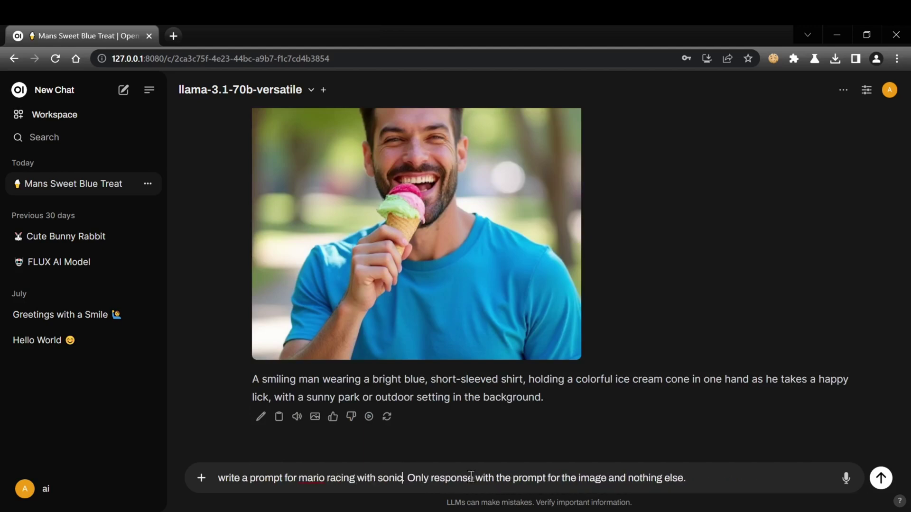
{"action": "key", "text": "Return"}
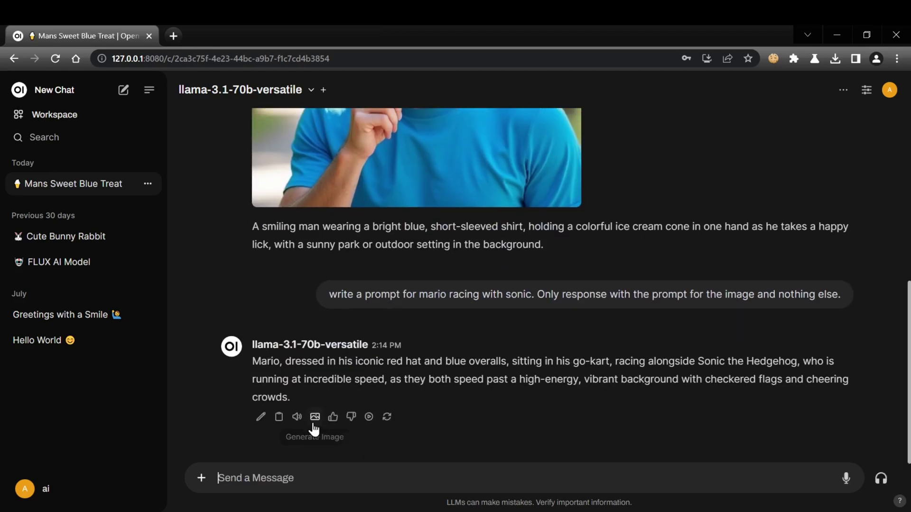
{"action": "left_click", "coordinate": [314, 417]}
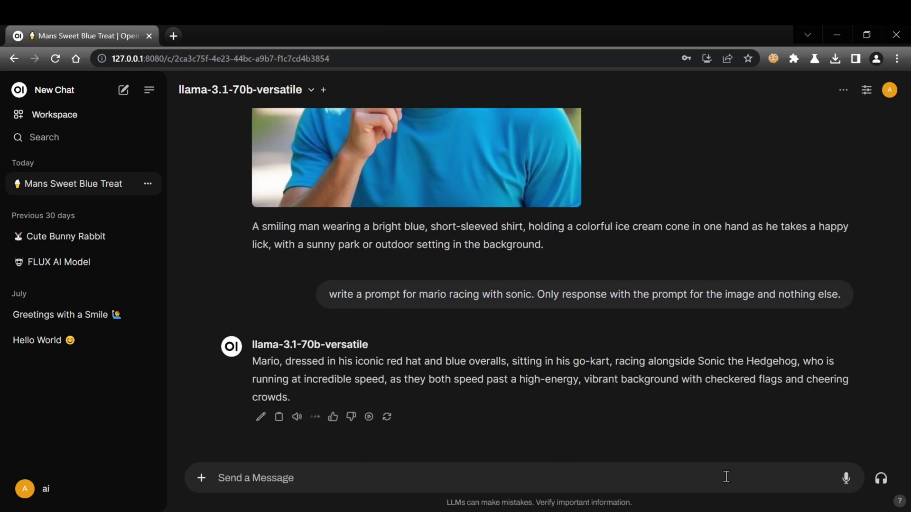